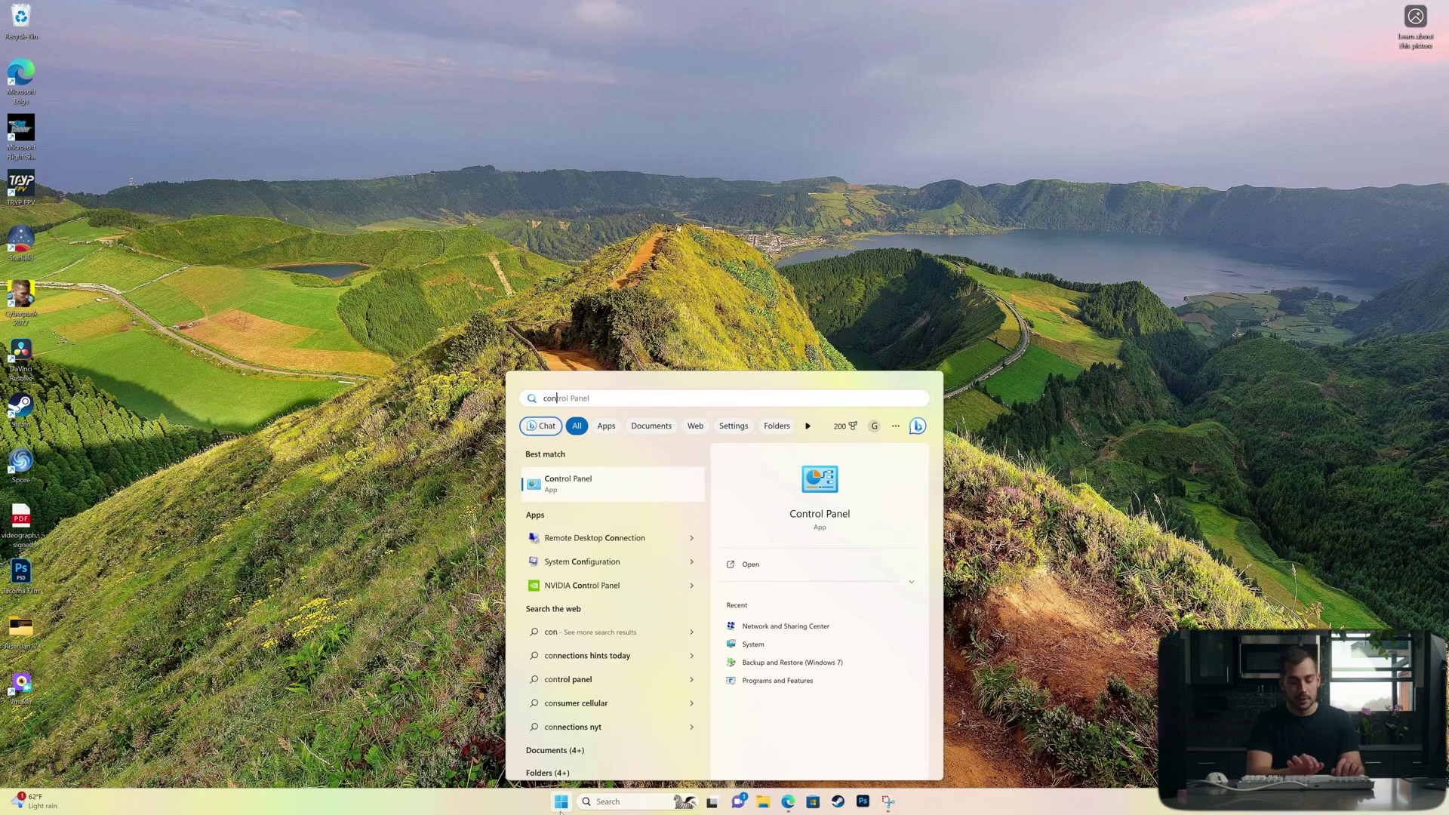
Step: Open Programs and Features in Control Panel and filter installed programs for 'office'
{"action": "key", "text": "Return"}
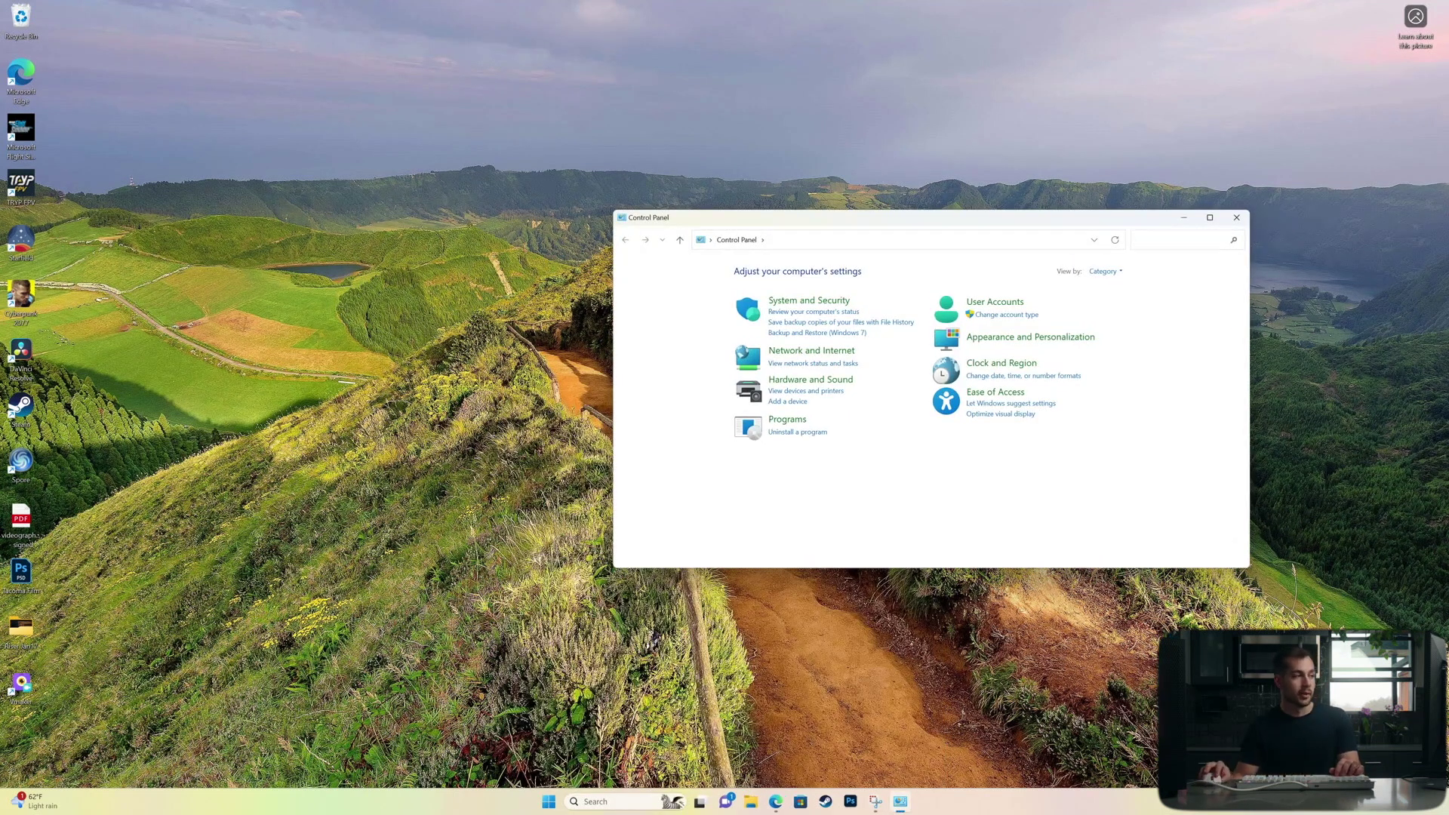
{"action": "left_click", "coordinate": [787, 419]}
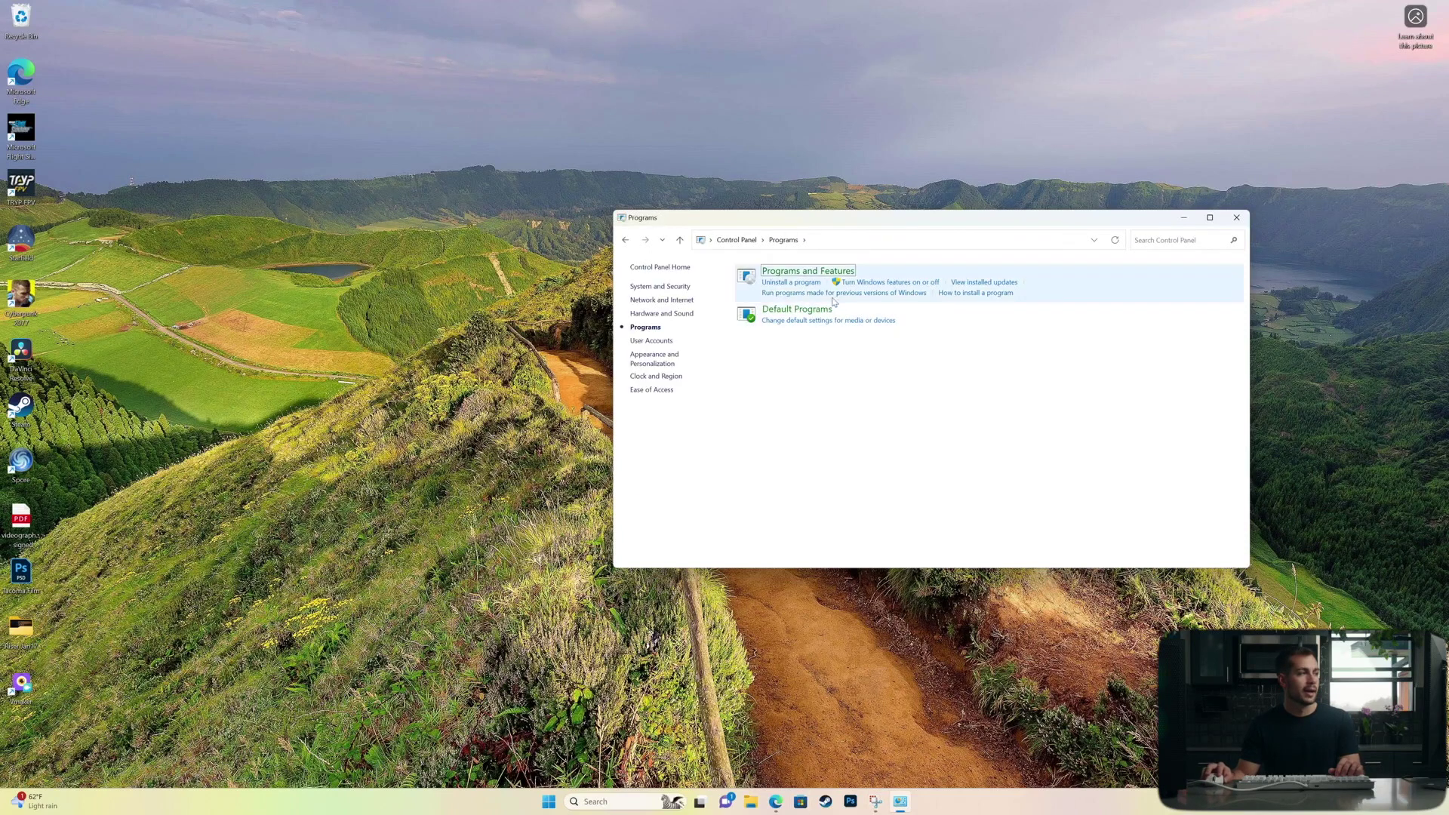
{"action": "left_click", "coordinate": [818, 273]}
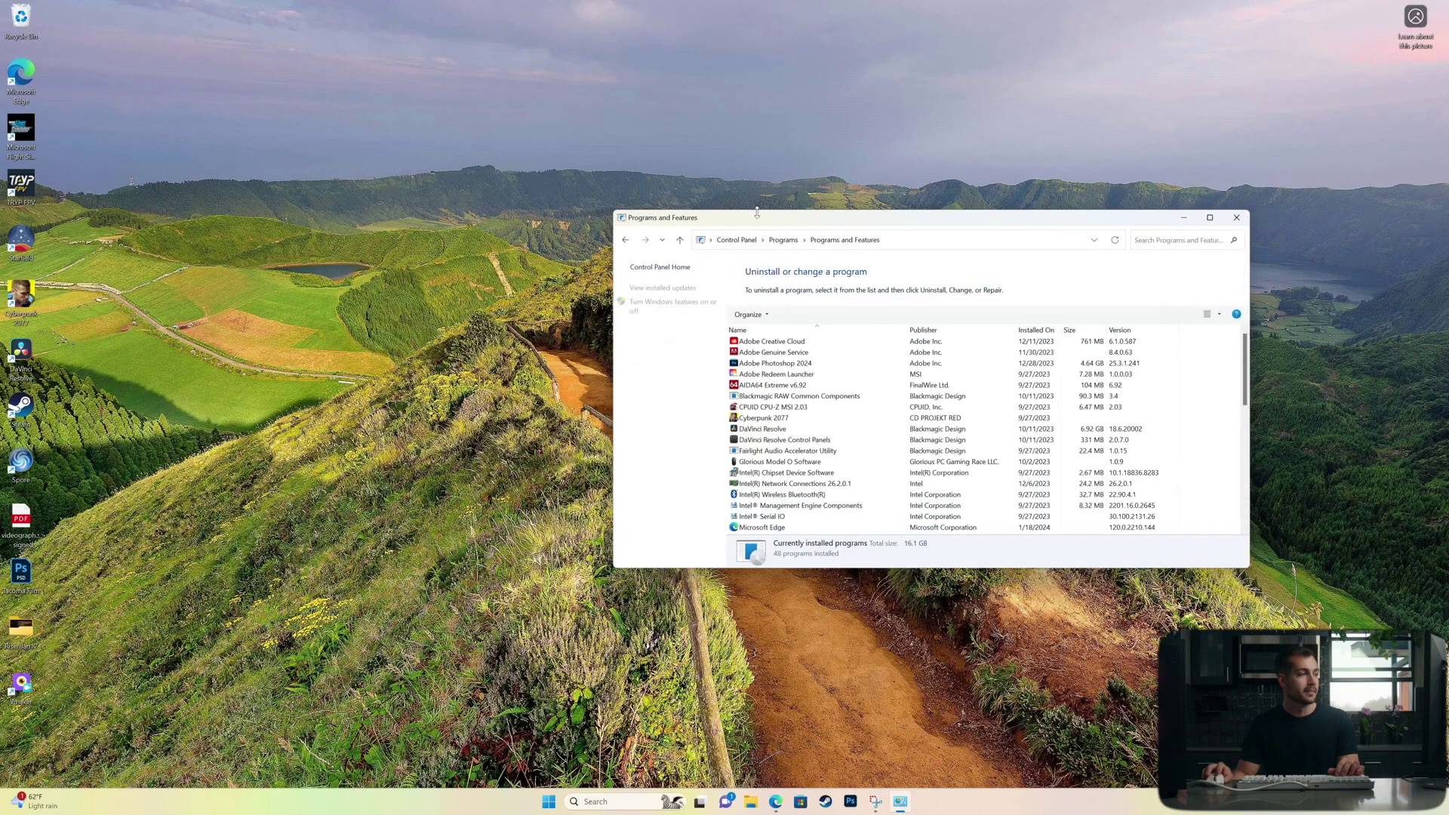
{"action": "scroll", "coordinate": [813, 405], "scroll_direction": "down", "scroll_amount": 5}
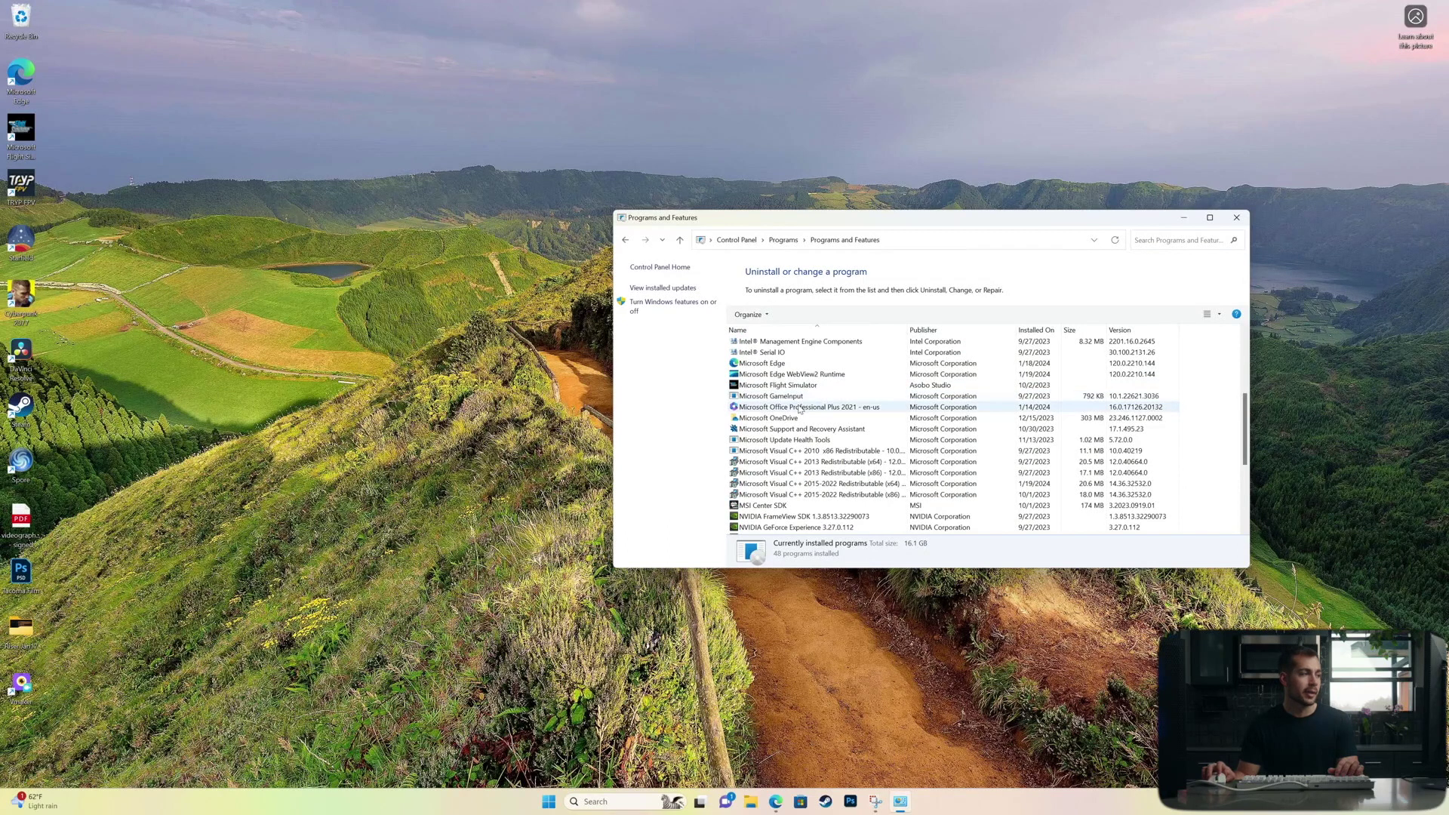
{"action": "left_click", "coordinate": [1163, 241]}
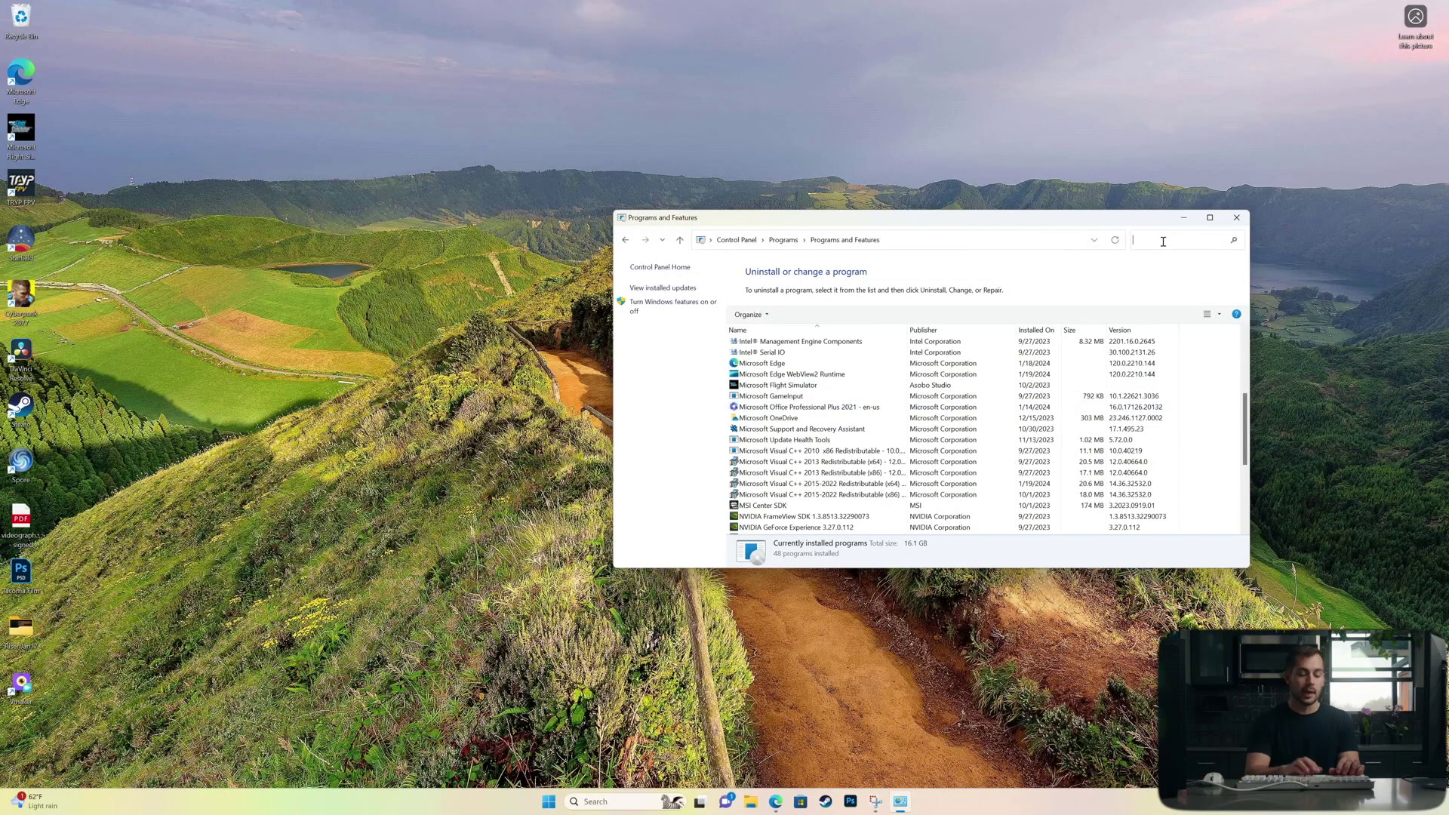
{"action": "type", "text": "office"}
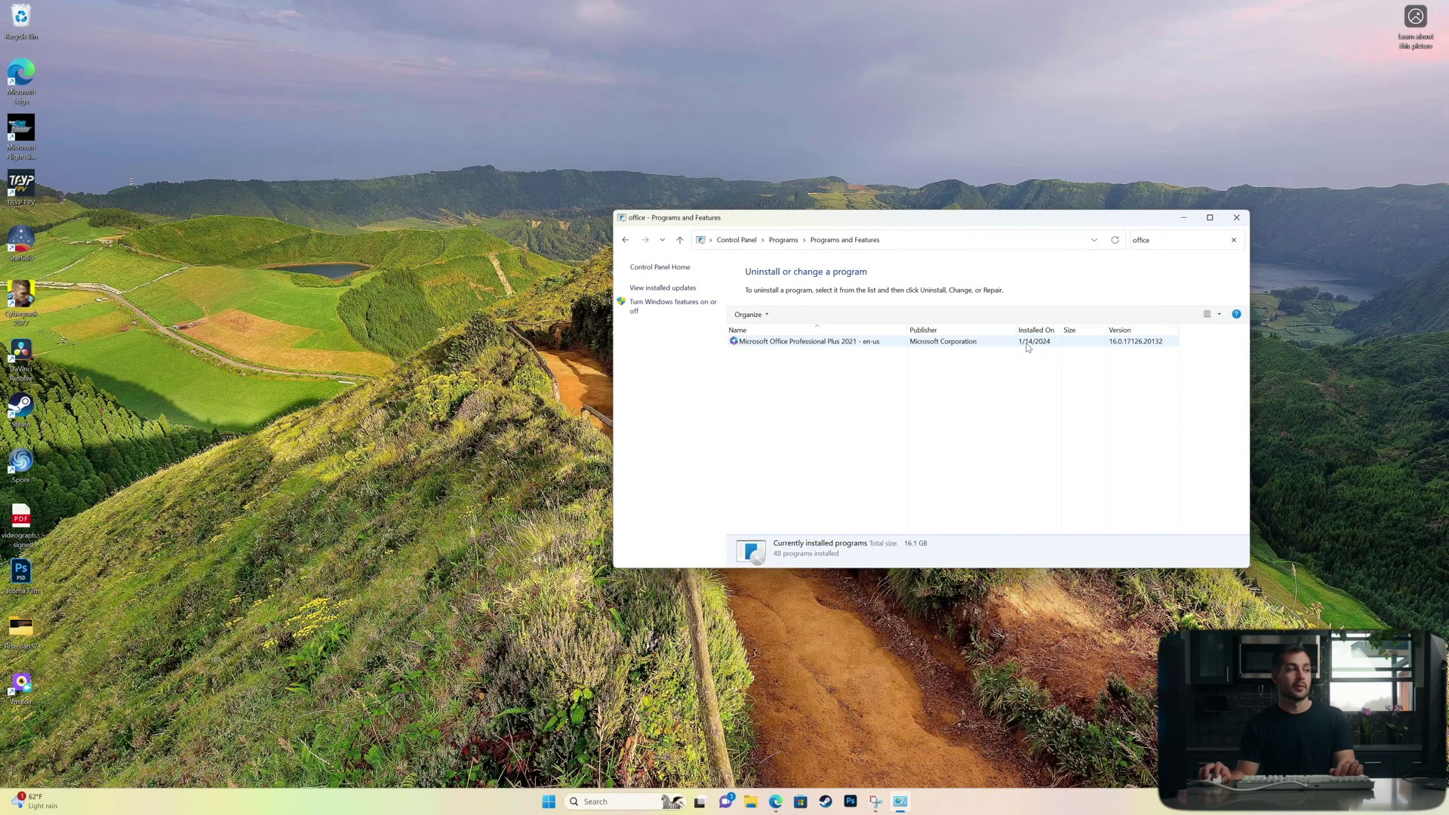
Step: Uninstall Microsoft Office Professional Plus 2021 and dismiss the completion message
{"action": "right_click", "coordinate": [787, 345]}
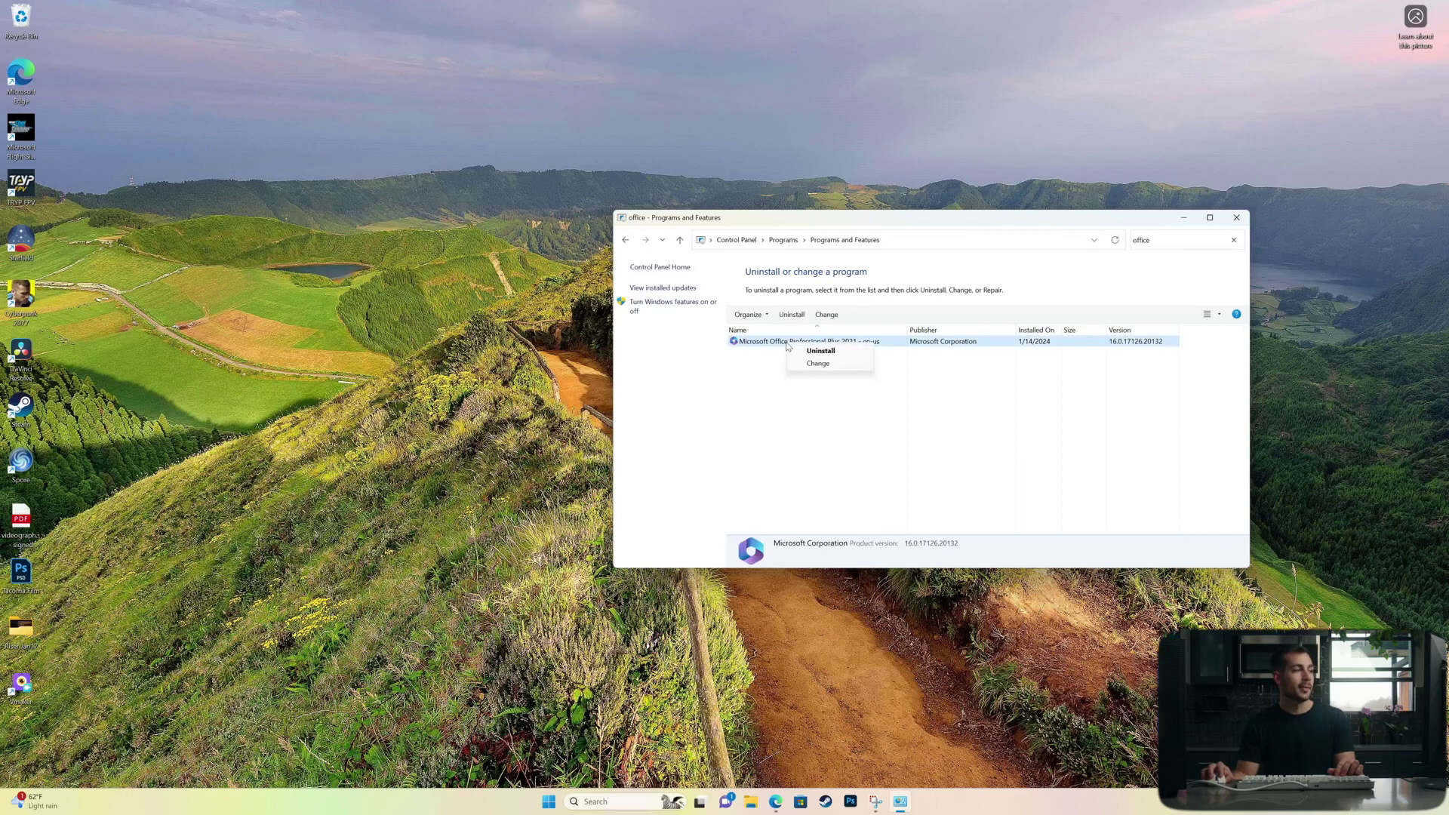
{"action": "left_click", "coordinate": [821, 351]}
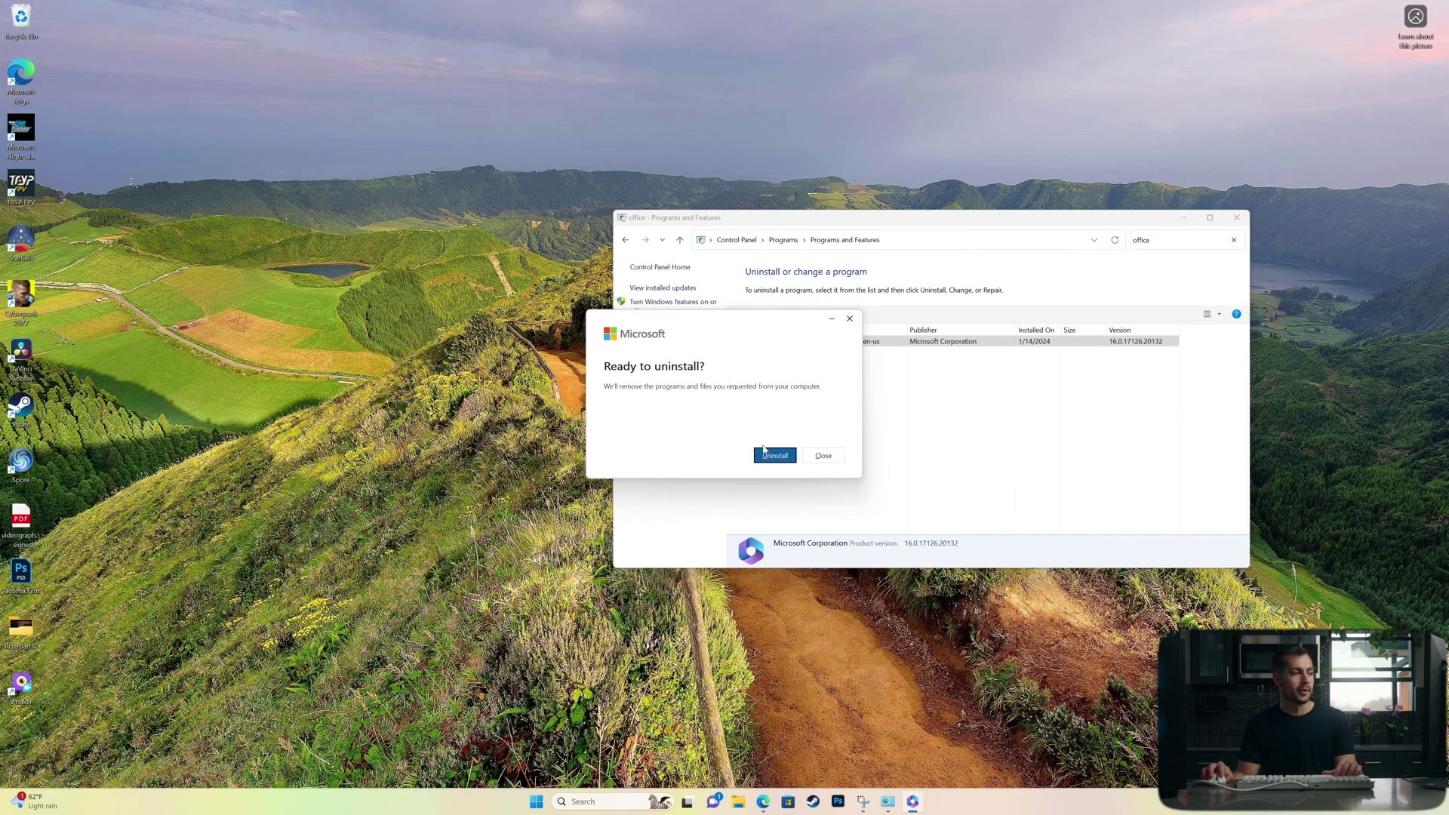
{"action": "left_click", "coordinate": [770, 457]}
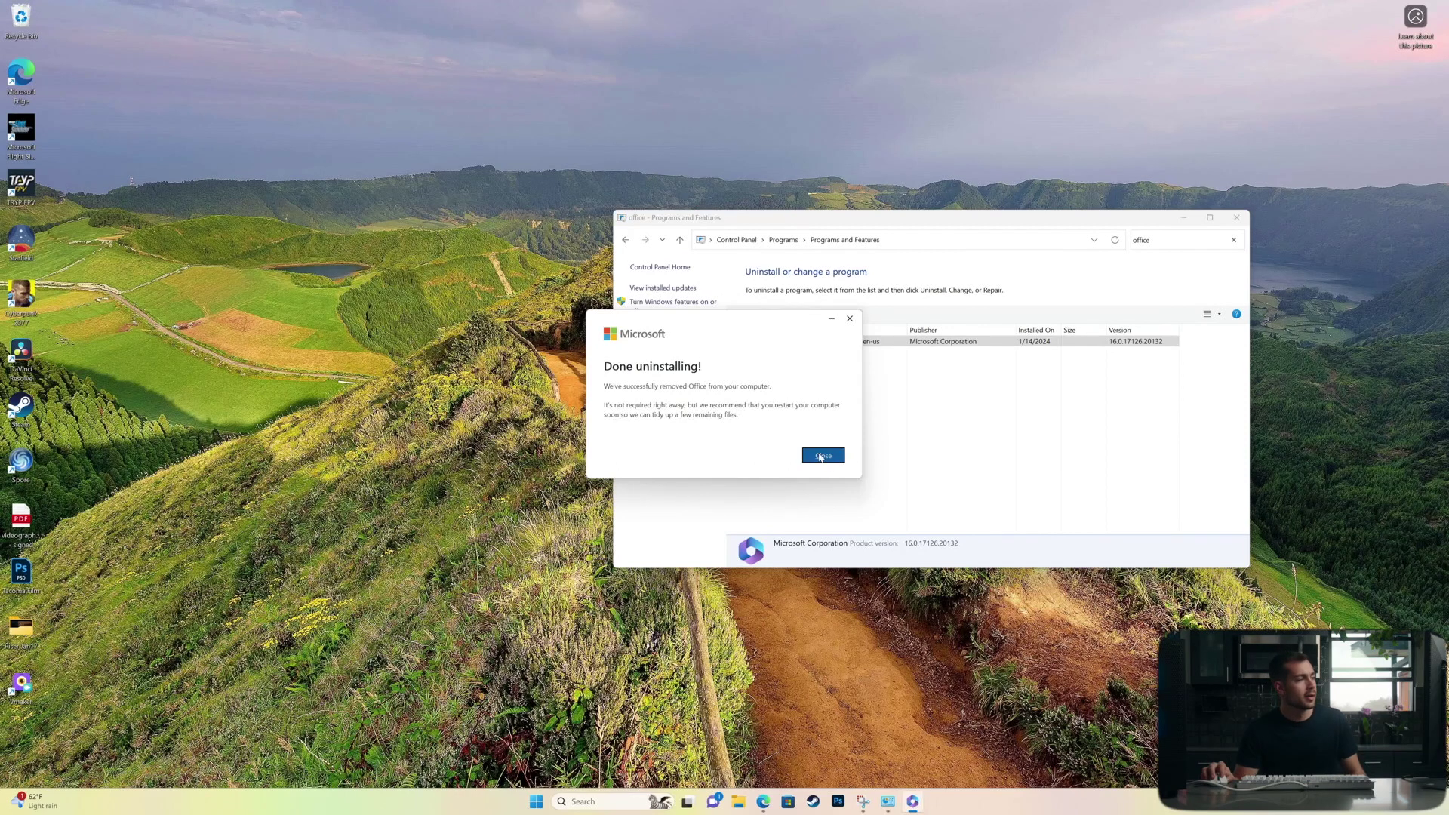
{"action": "left_click", "coordinate": [820, 457]}
Step: Close Programs and Features, then search Start for 'wor', 'ex' and 'office' to check remaining apps
{"action": "left_click", "coordinate": [1238, 218]}
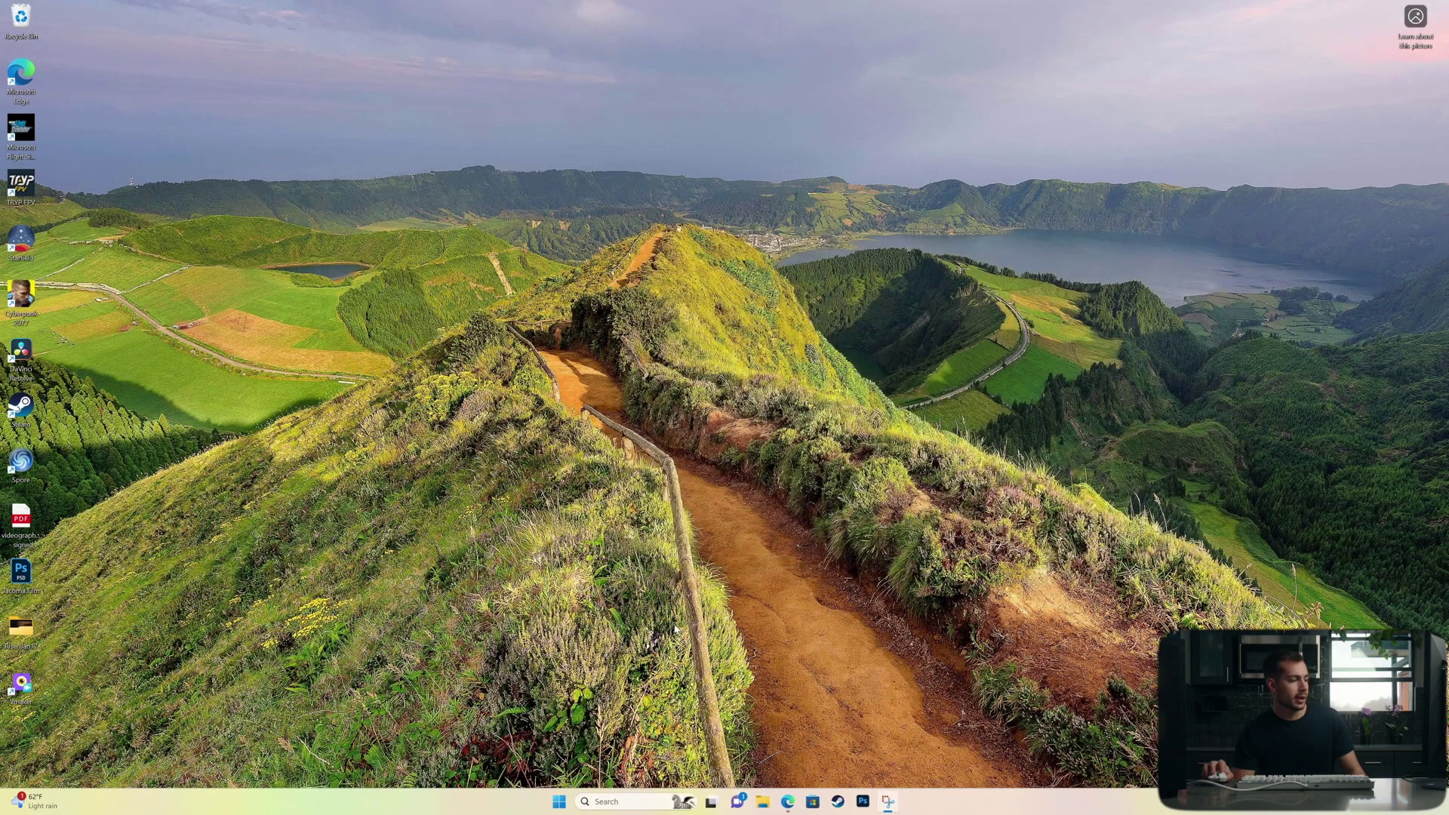
{"action": "left_click", "coordinate": [562, 800]}
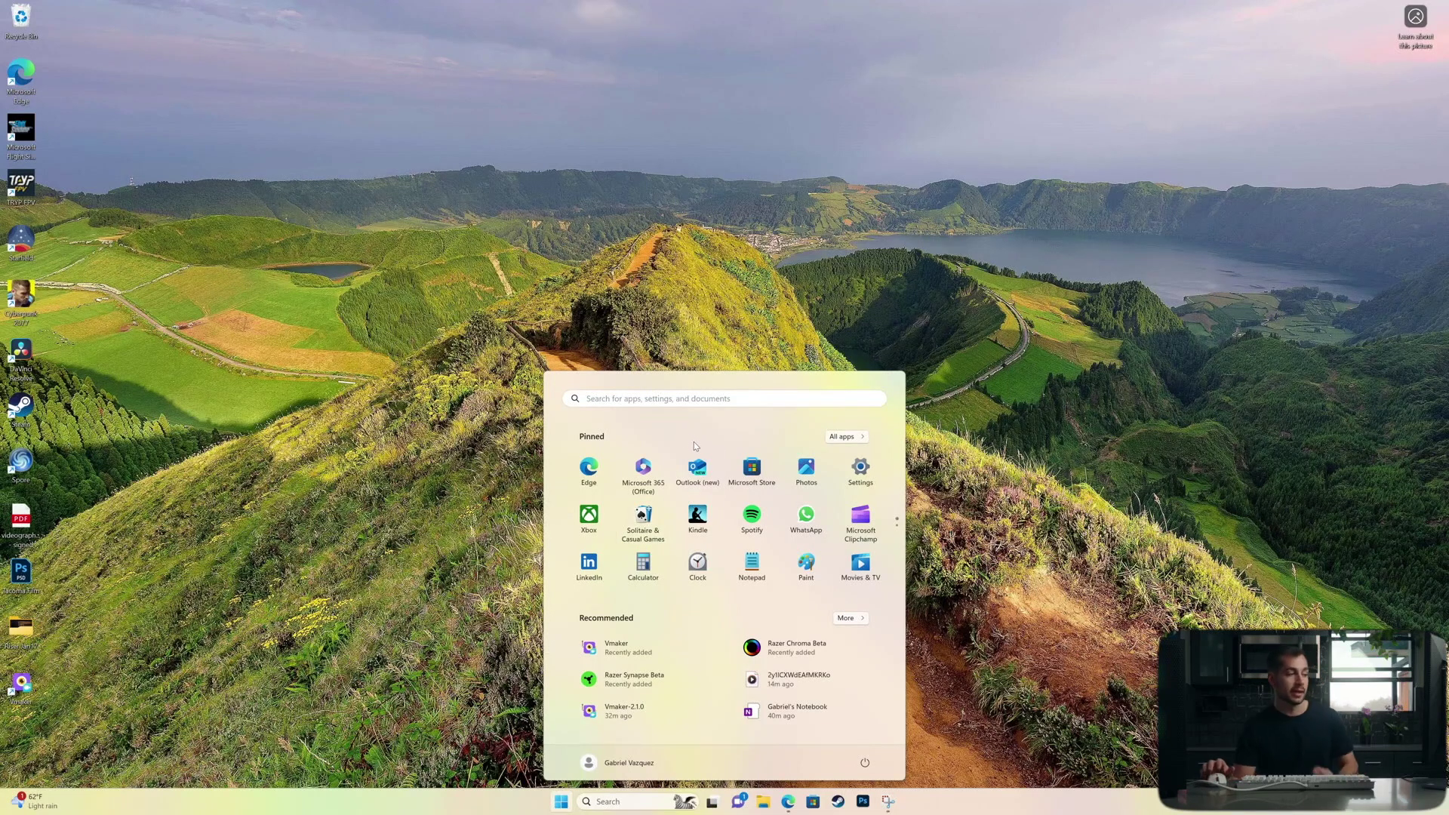
{"action": "type", "text": "wor"}
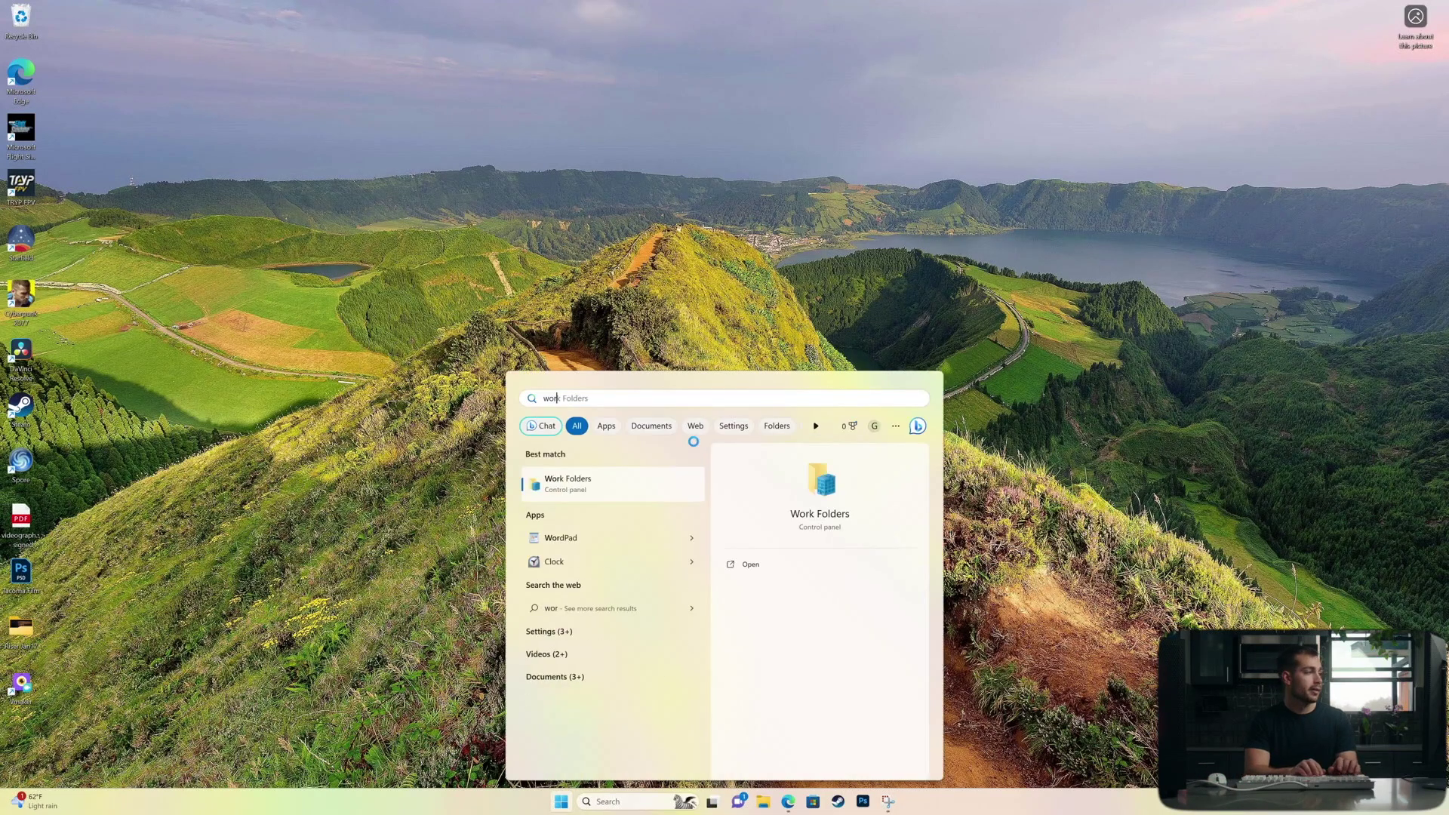
{"action": "key", "text": "BackSpace"}
{"action": "key", "text": "BackSpace"}
{"action": "key", "text": "BackSpace"}
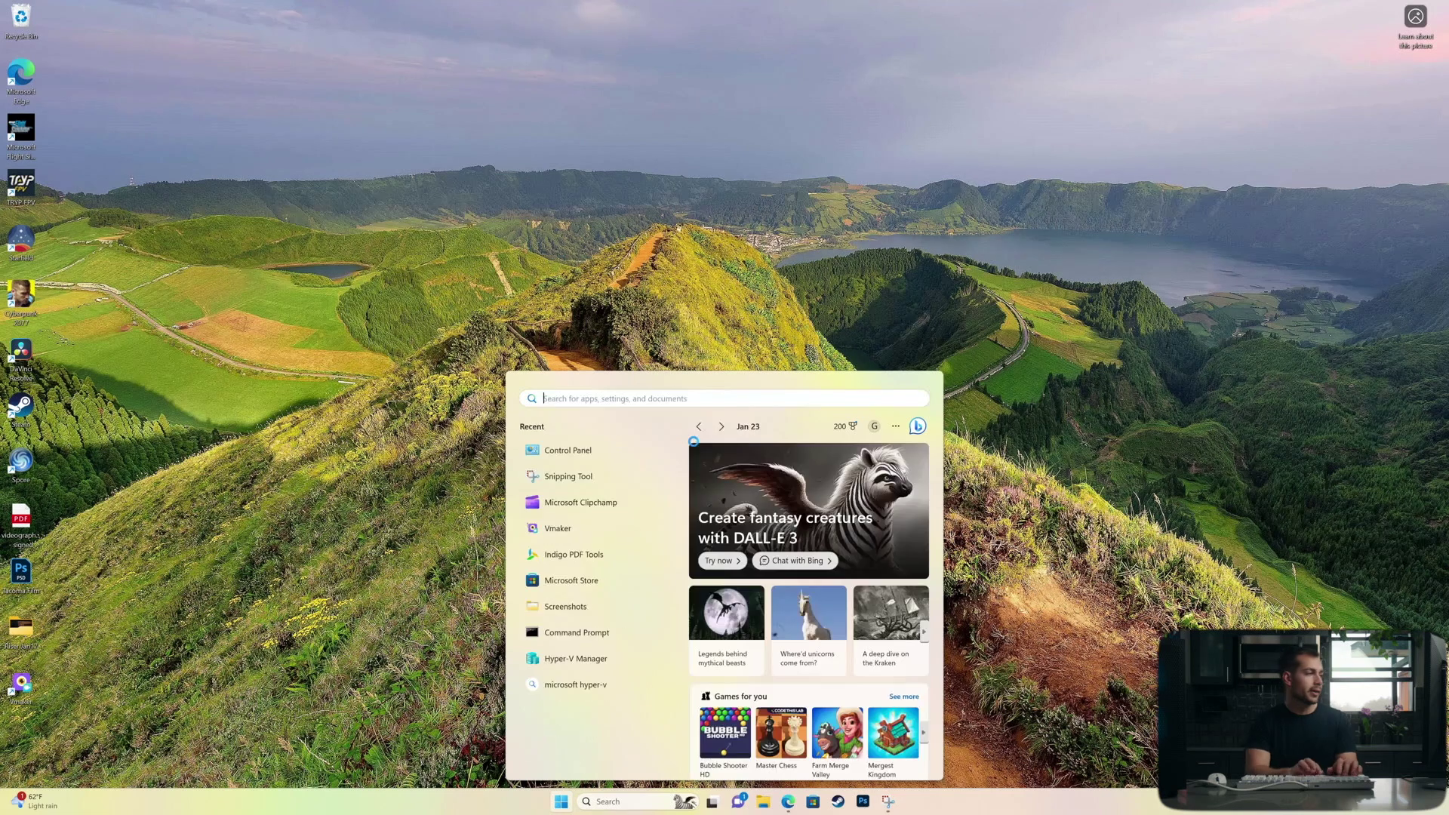
{"action": "type", "text": "exce"}
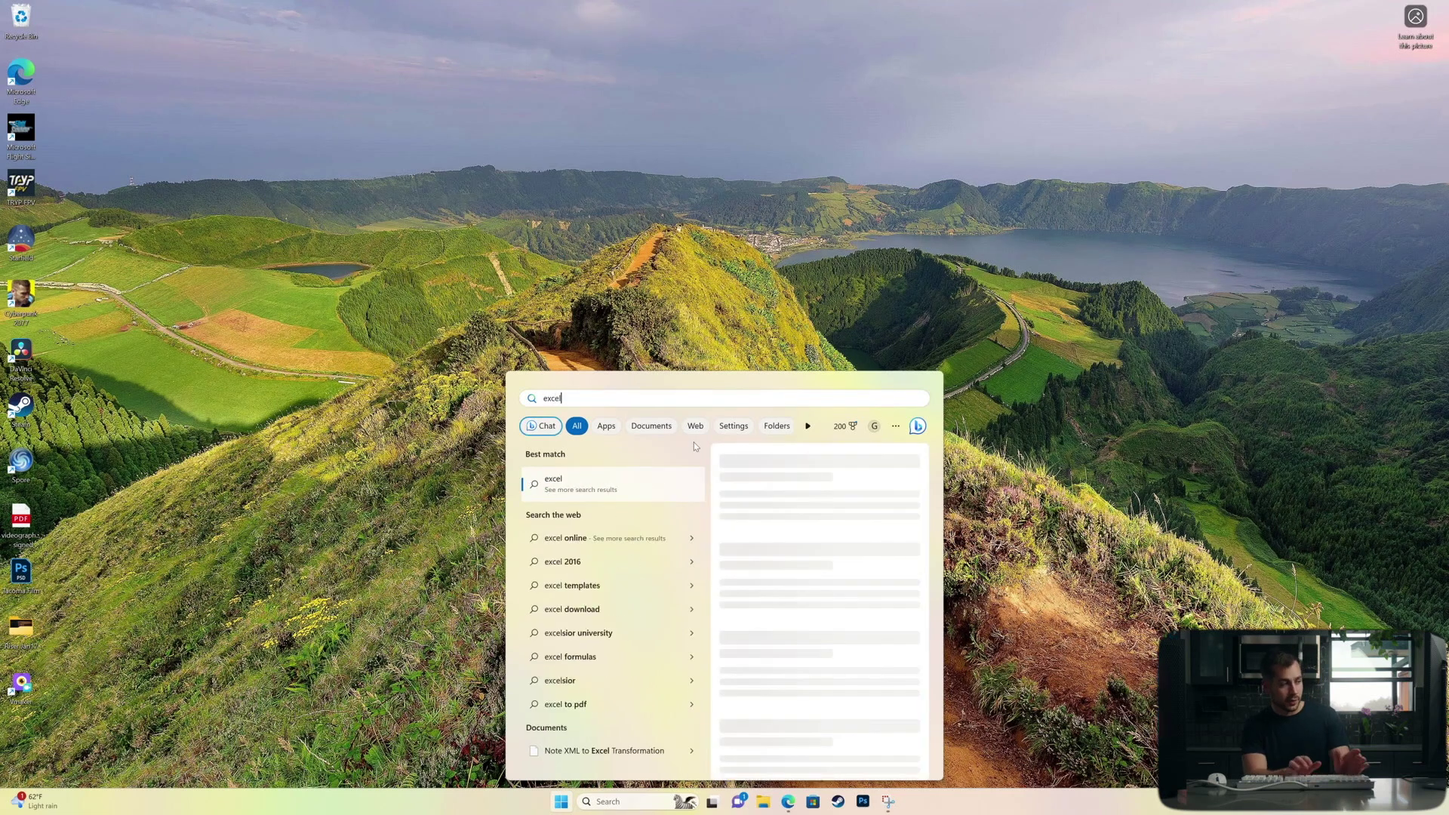
{"action": "key", "text": "BackSpace"}
{"action": "key", "text": "BackSpace"}
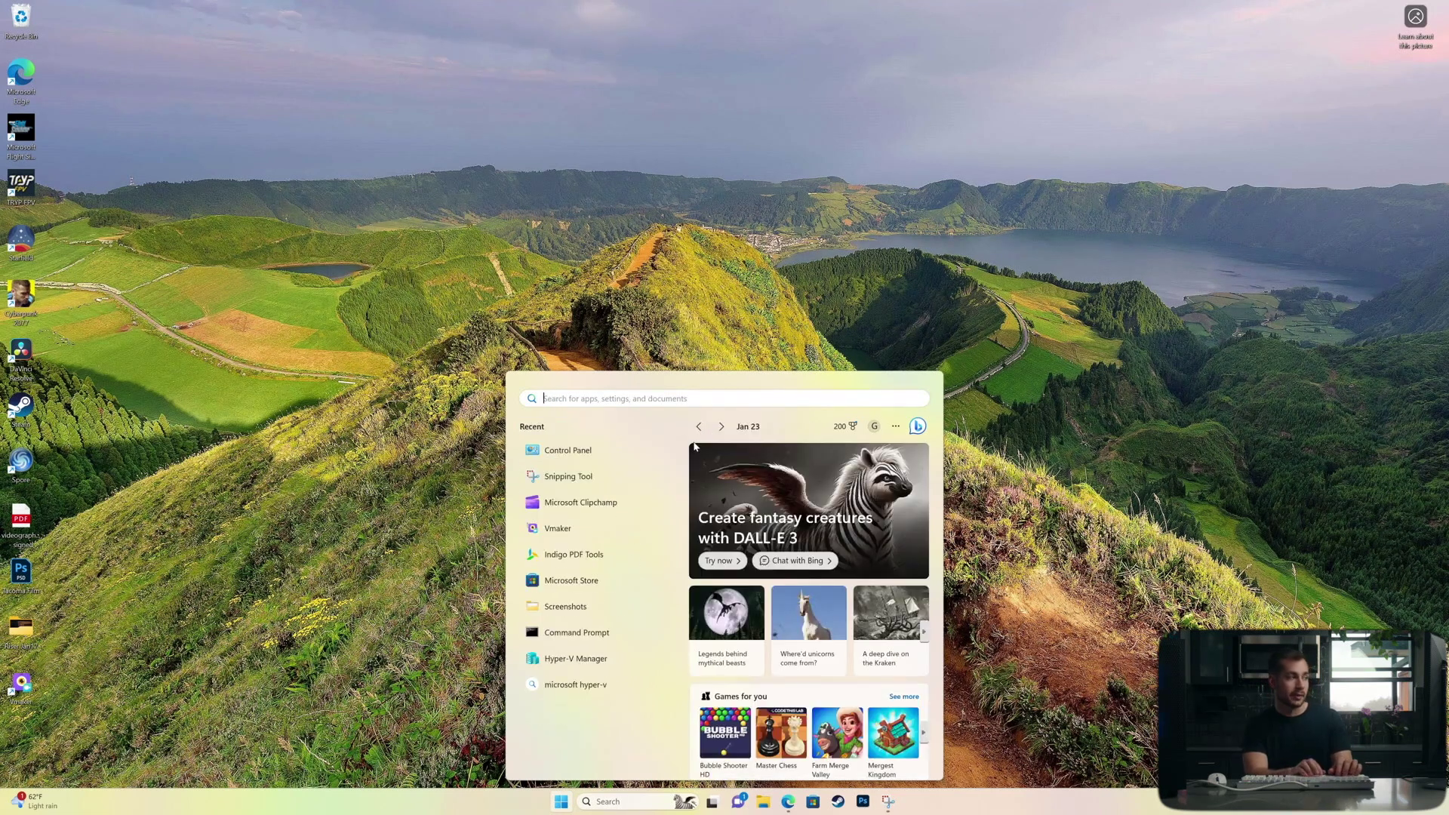
{"action": "type", "text": "office"}
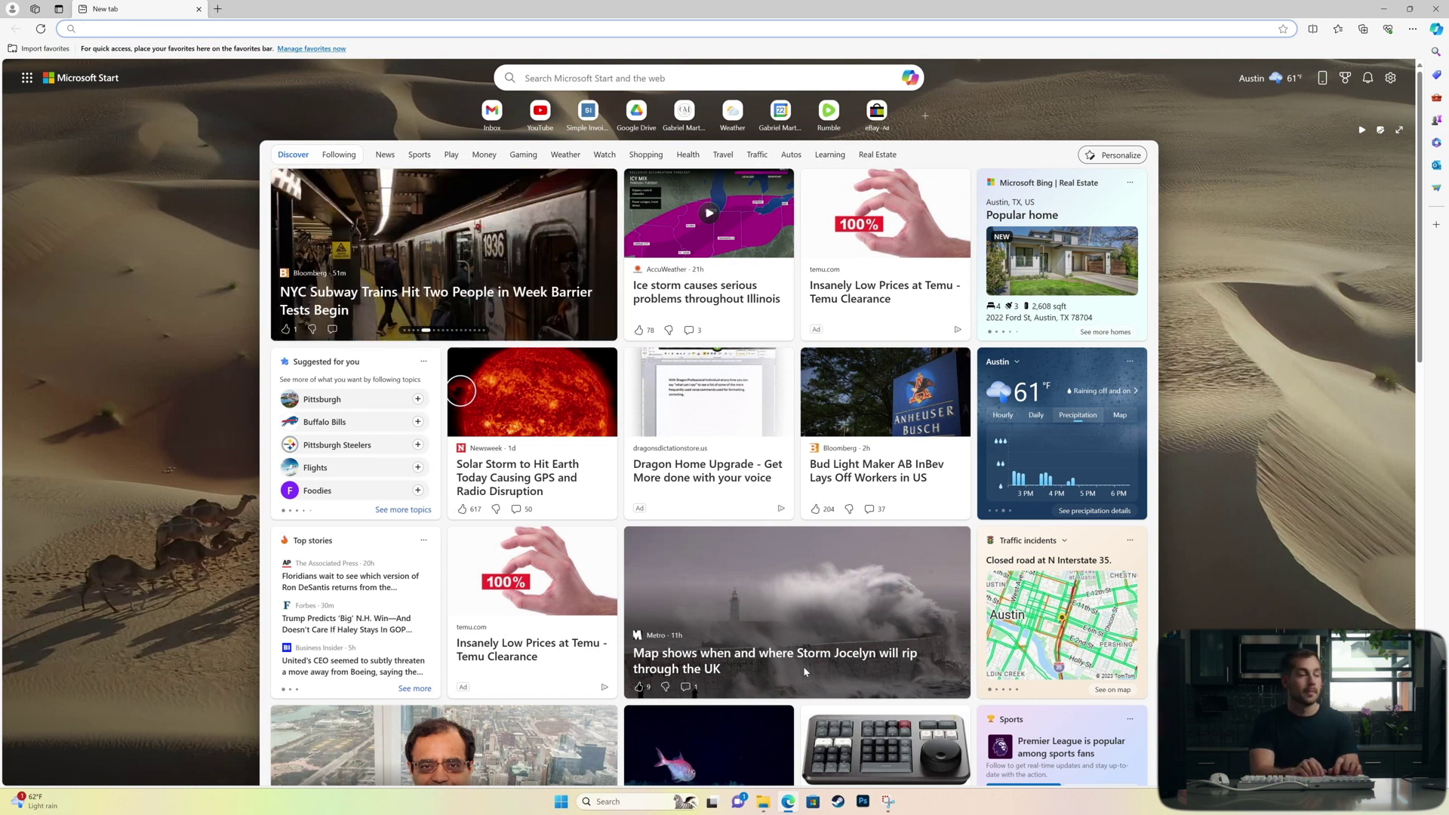
Step: Go to setup.office.com in Edge
{"action": "type", "text": "setup.office.co"}
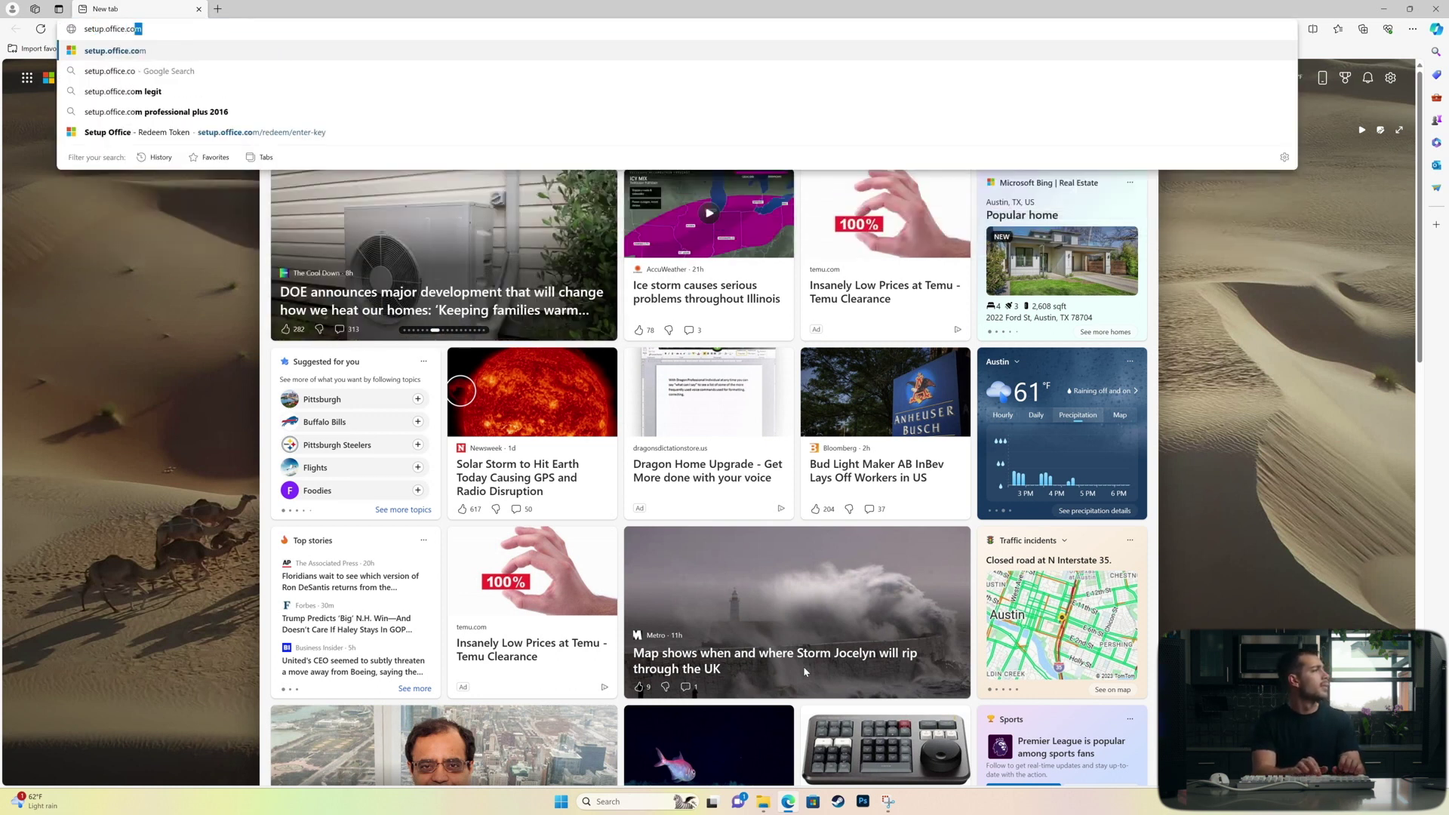
{"action": "key", "text": "Return"}
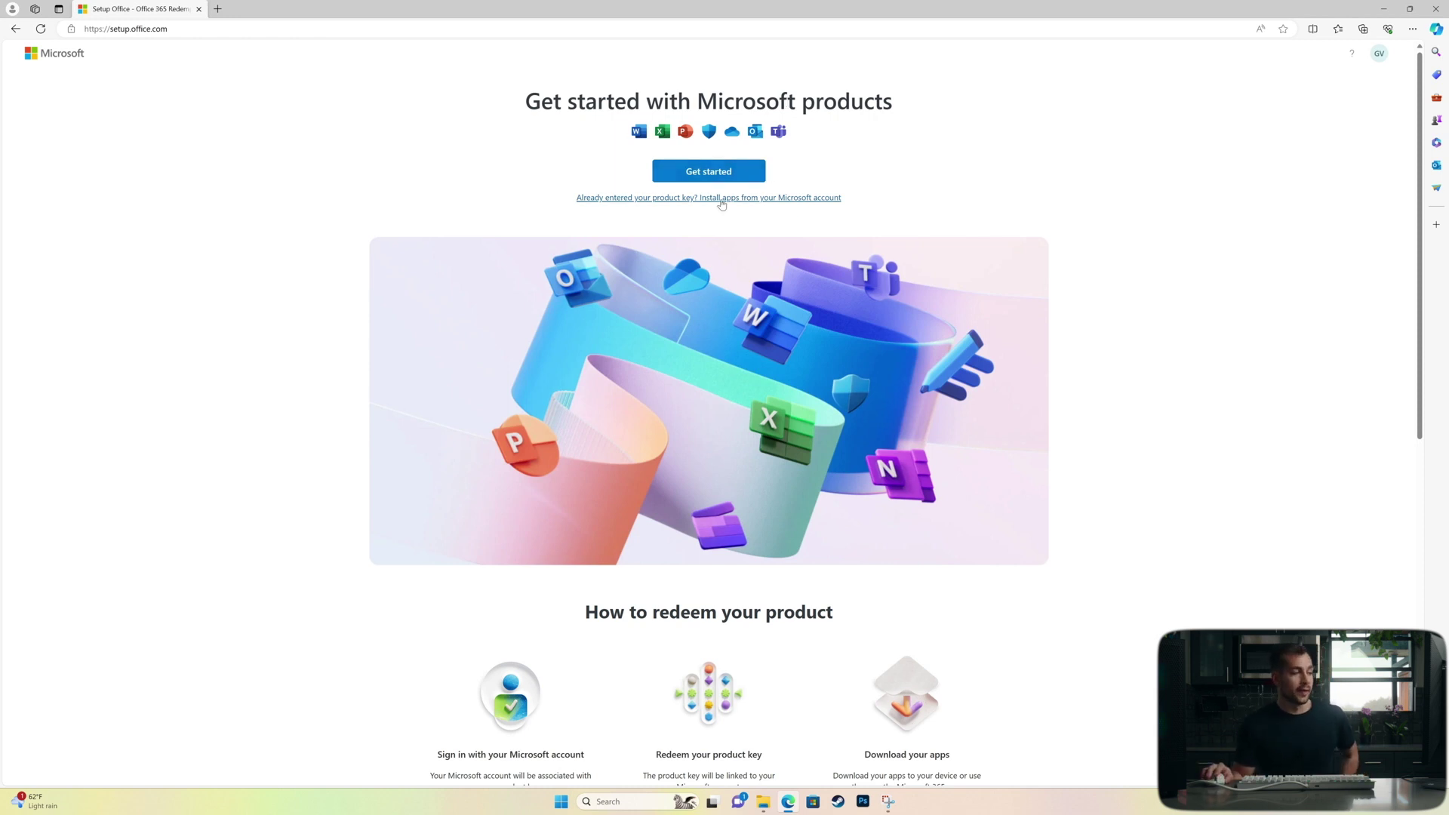
Step: Review the Office setup page and check which Microsoft account is signed in
{"action": "scroll", "coordinate": [702, 226], "scroll_direction": "down", "scroll_amount": 4}
{"action": "scroll", "coordinate": [679, 256], "scroll_direction": "up", "scroll_amount": 1}
{"action": "scroll", "coordinate": [667, 273], "scroll_direction": "down", "scroll_amount": 1}
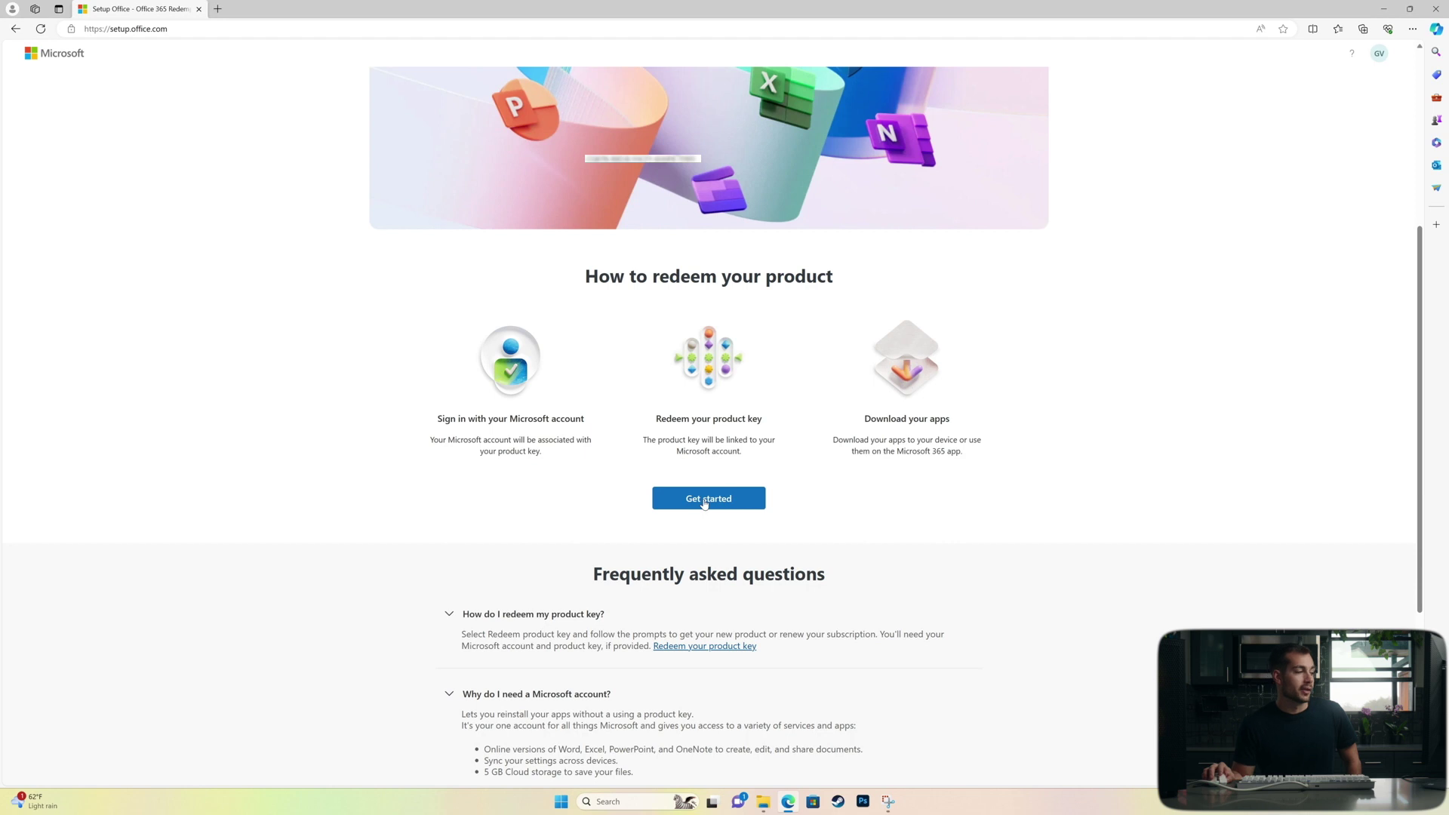
{"action": "scroll", "coordinate": [702, 505], "scroll_direction": "up", "scroll_amount": 1}
{"action": "scroll", "coordinate": [694, 510], "scroll_direction": "up", "scroll_amount": 1}
{"action": "scroll", "coordinate": [674, 533], "scroll_direction": "up", "scroll_amount": 2}
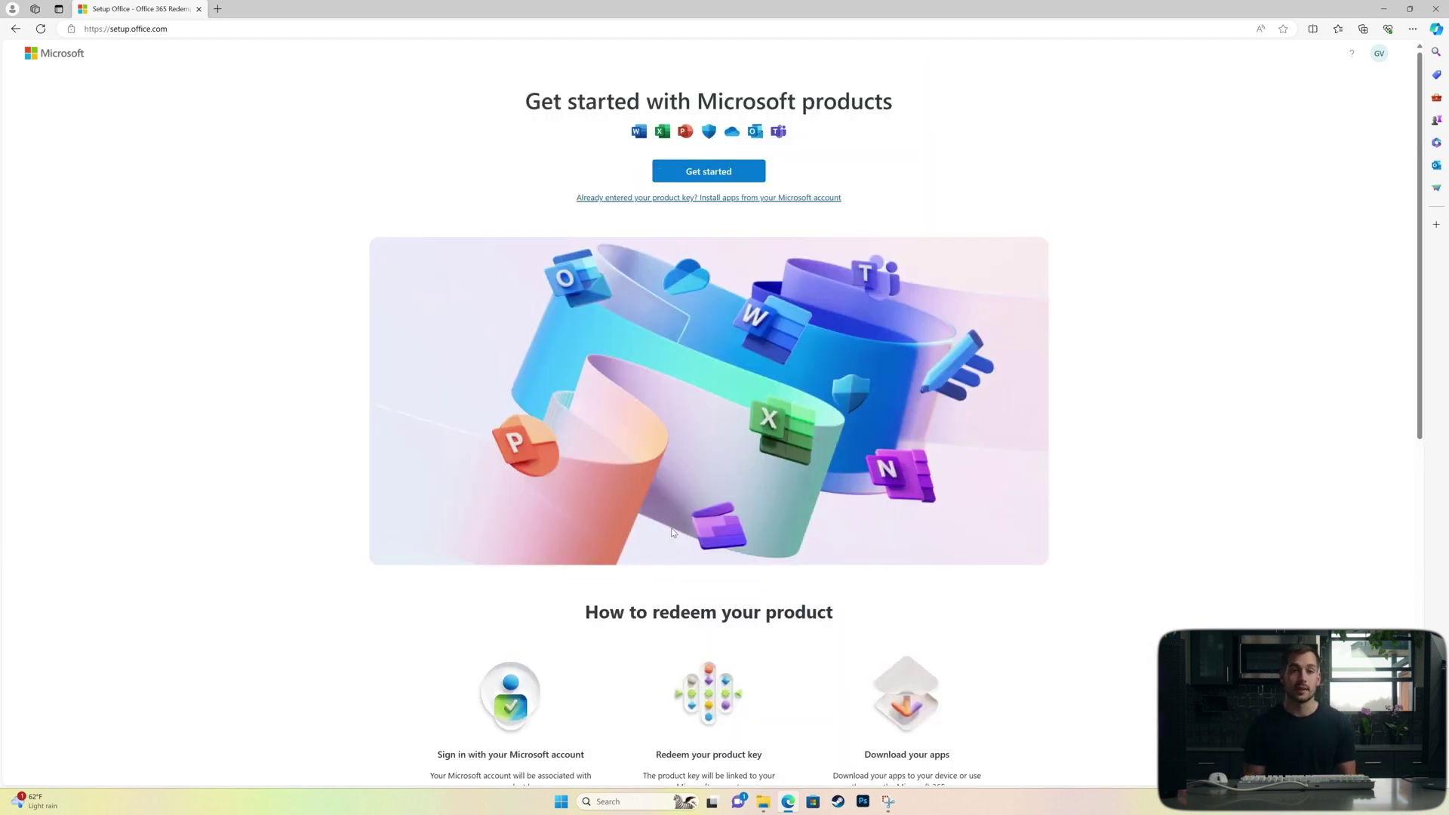
{"action": "left_click", "coordinate": [1379, 53]}
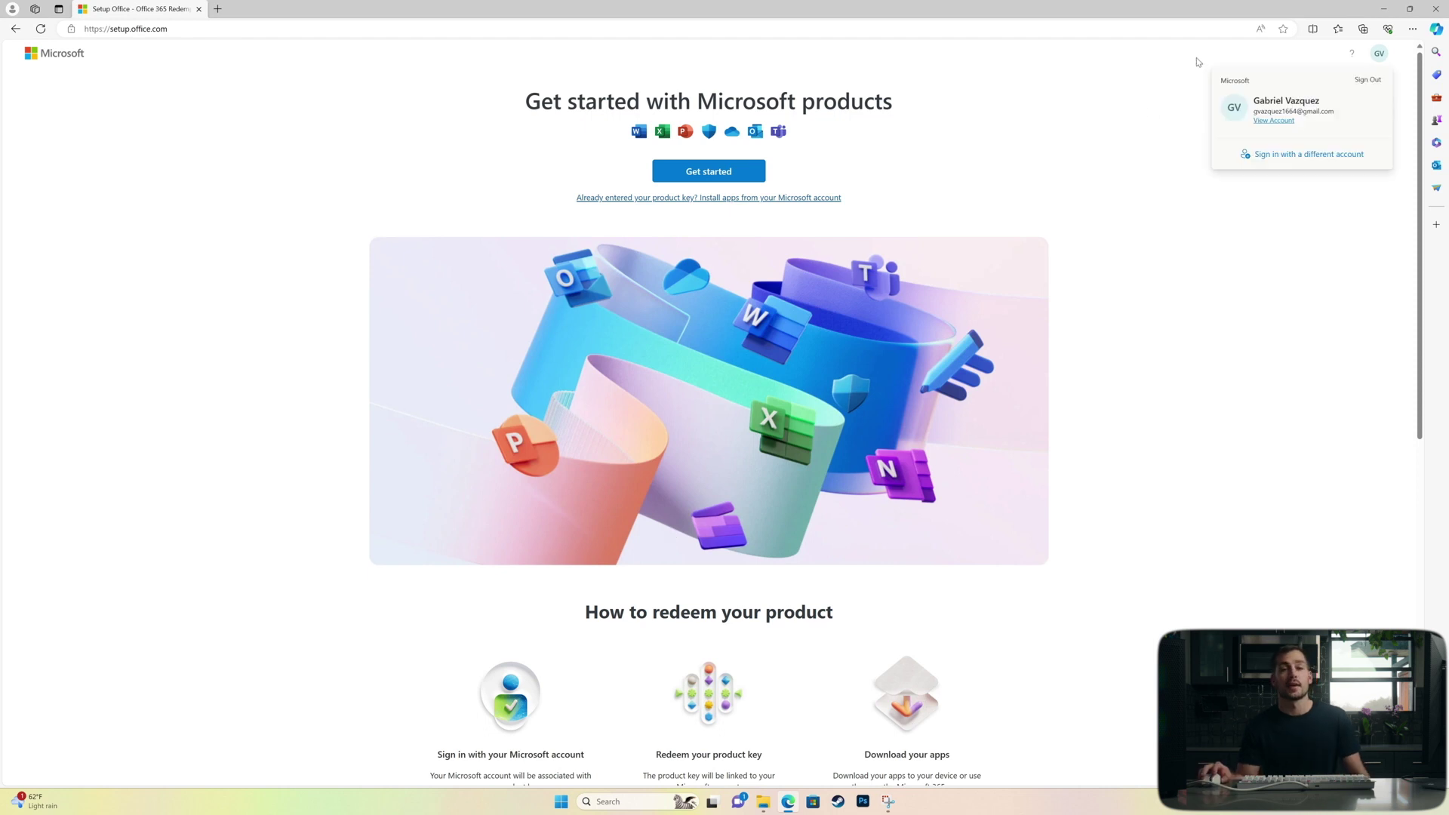
{"action": "left_click", "coordinate": [1025, 123]}
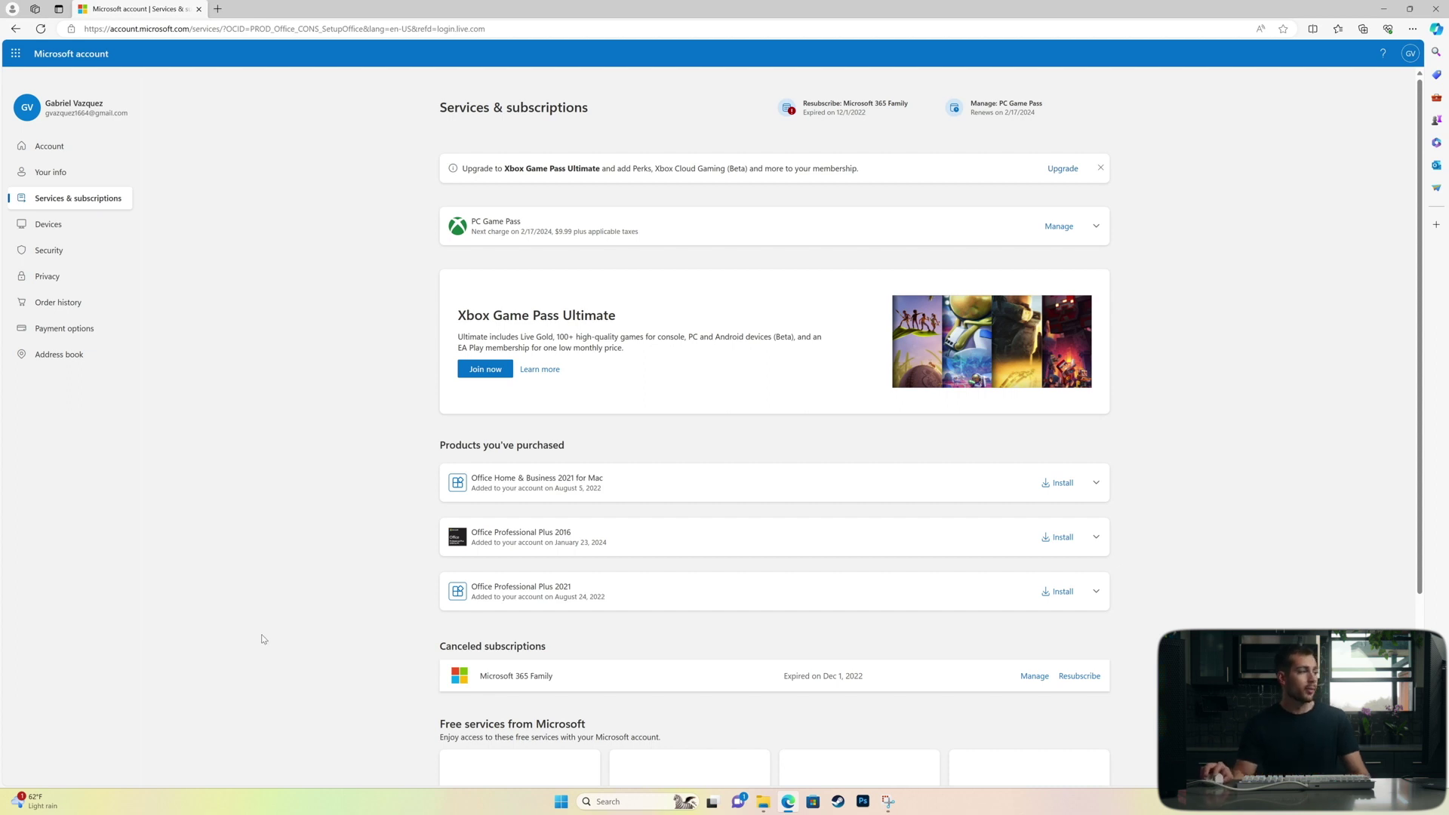
Step: Install Office Professional Plus 2016 in English and run the downloaded setup file
{"action": "scroll", "coordinate": [604, 448], "scroll_direction": "down", "scroll_amount": 3}
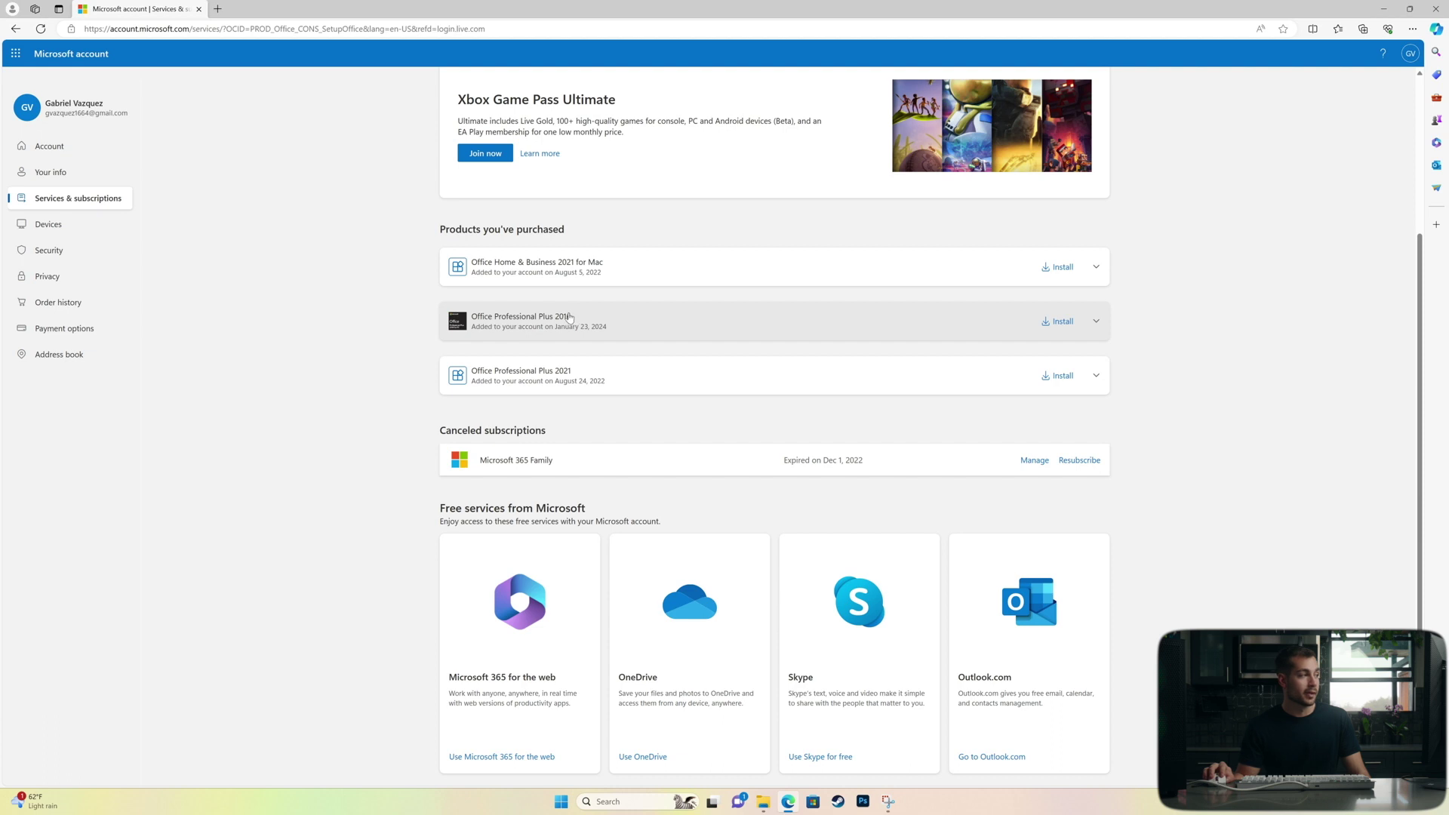
{"action": "scroll", "coordinate": [820, 614], "scroll_direction": "up", "scroll_amount": 3}
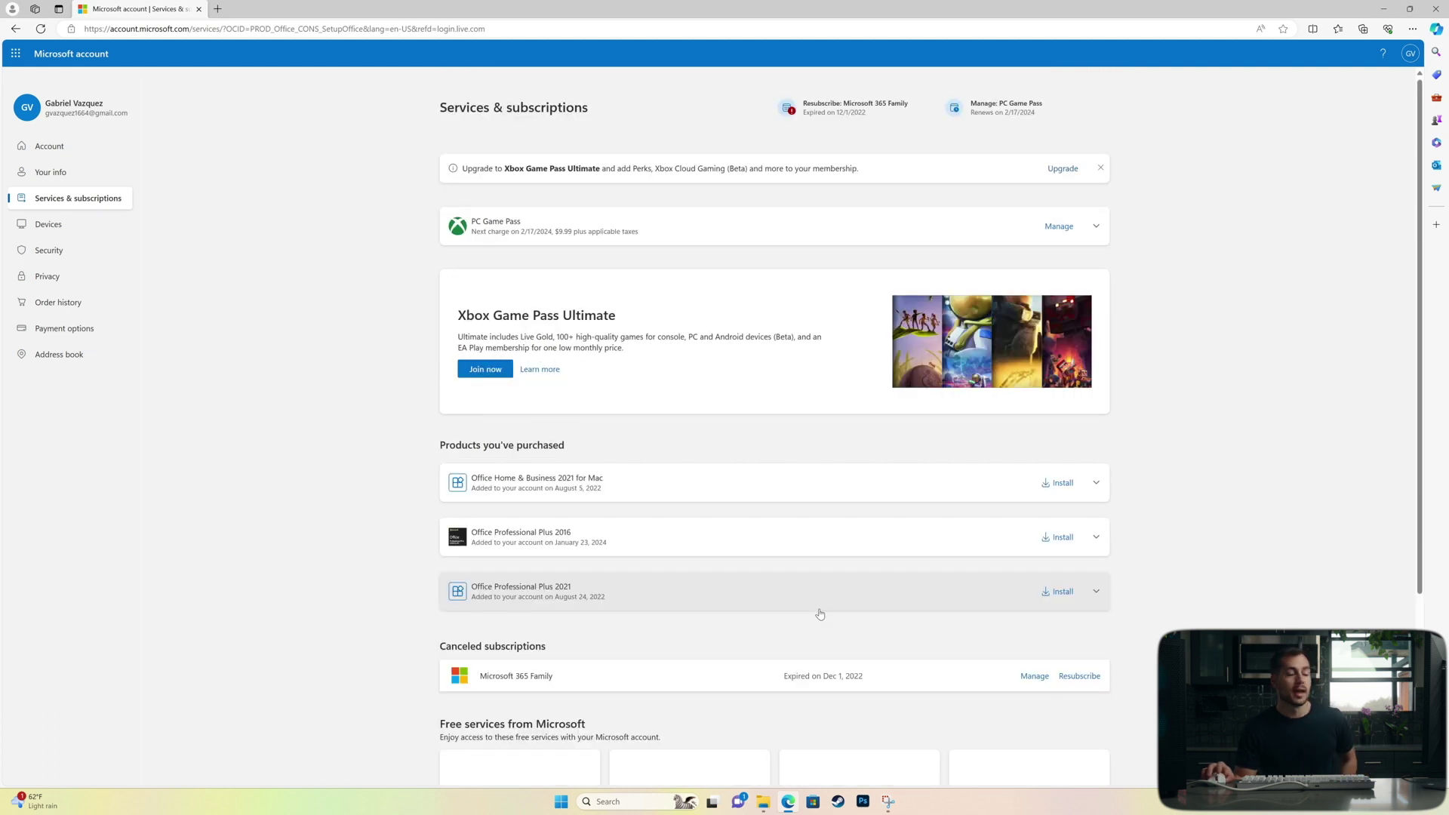
{"action": "left_click", "coordinate": [1059, 537]}
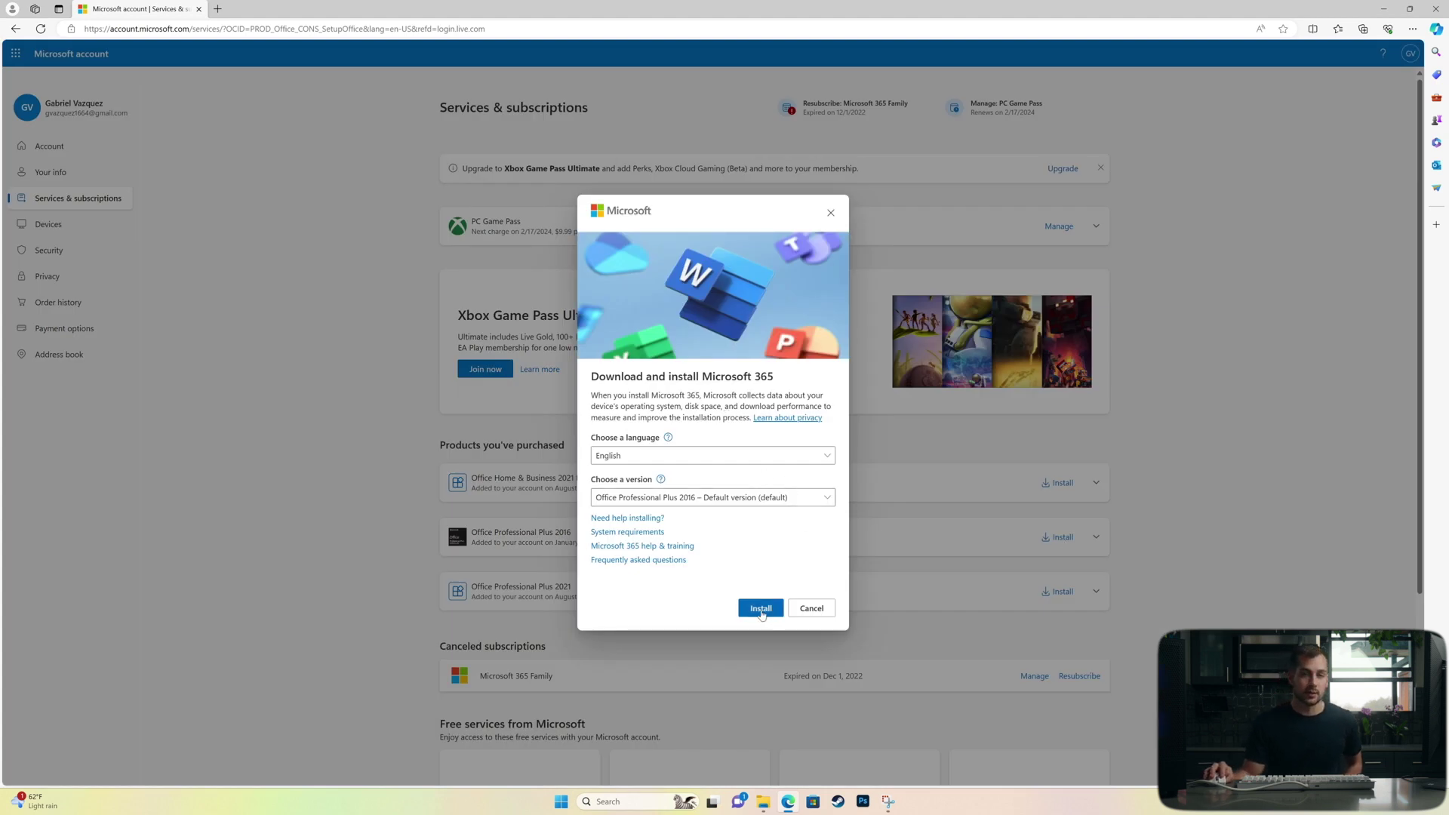
{"action": "left_click", "coordinate": [761, 611]}
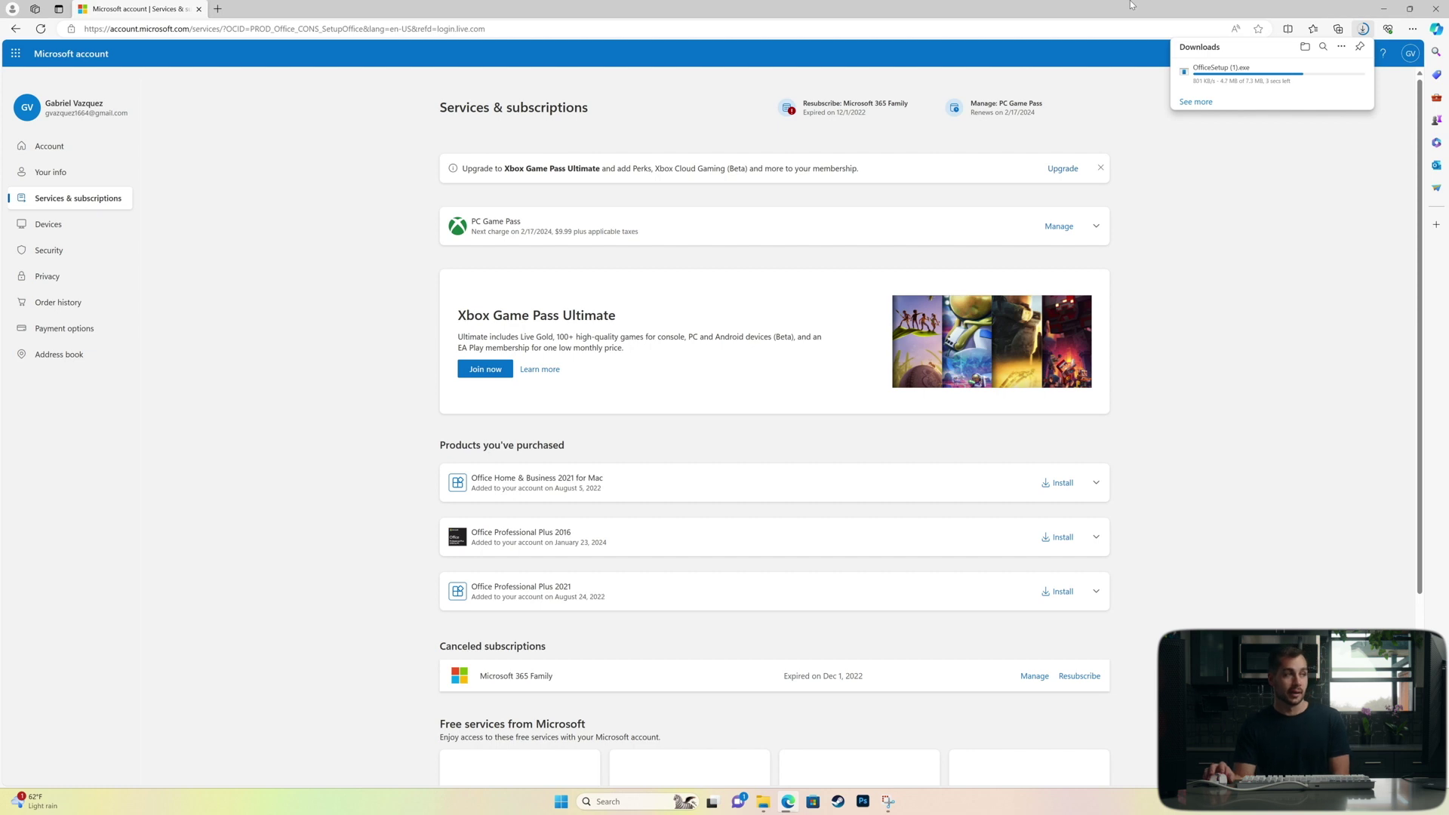
{"action": "mouse_move", "coordinate": [1245, 75]}
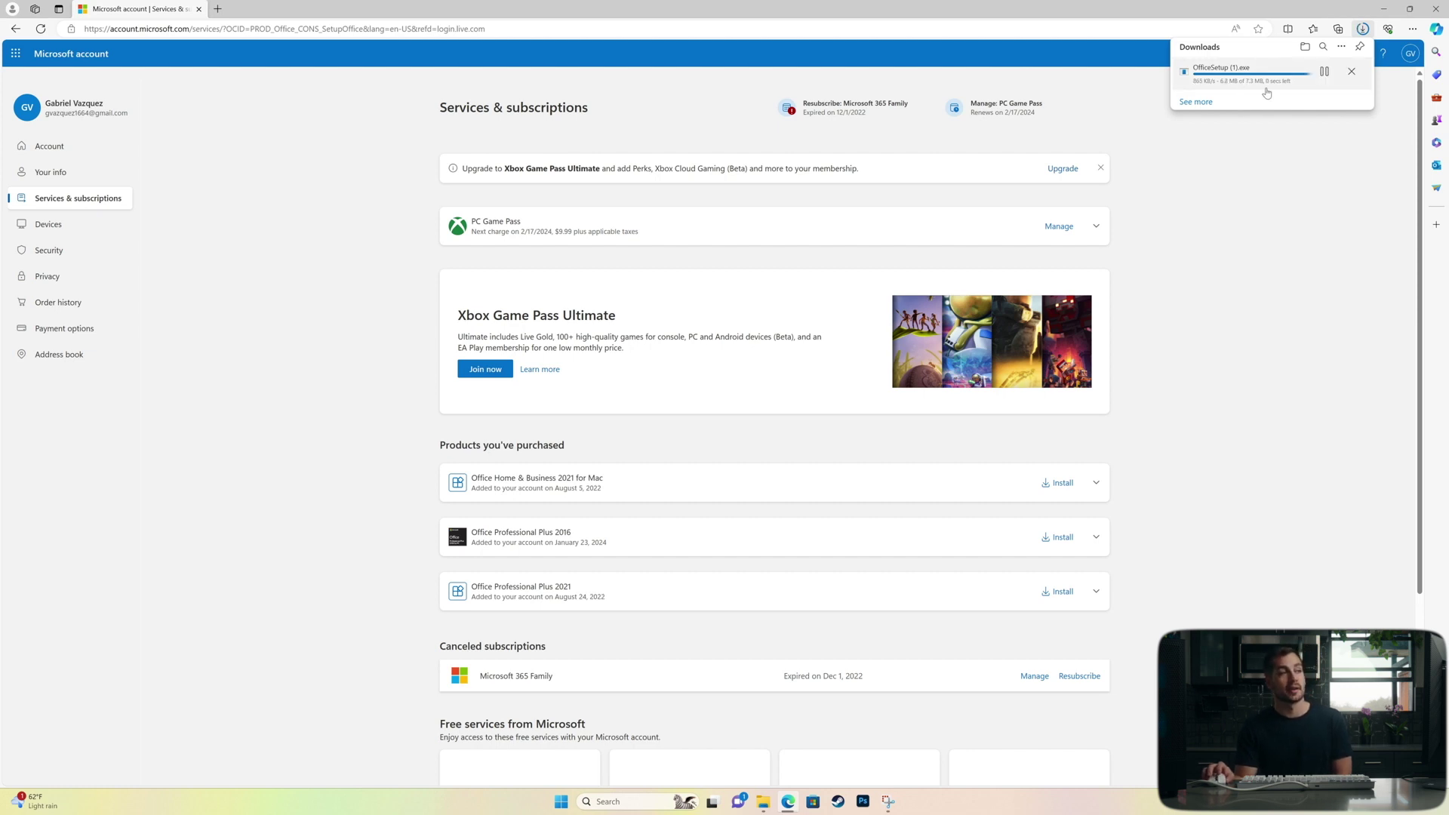
{"action": "left_click", "coordinate": [1204, 77]}
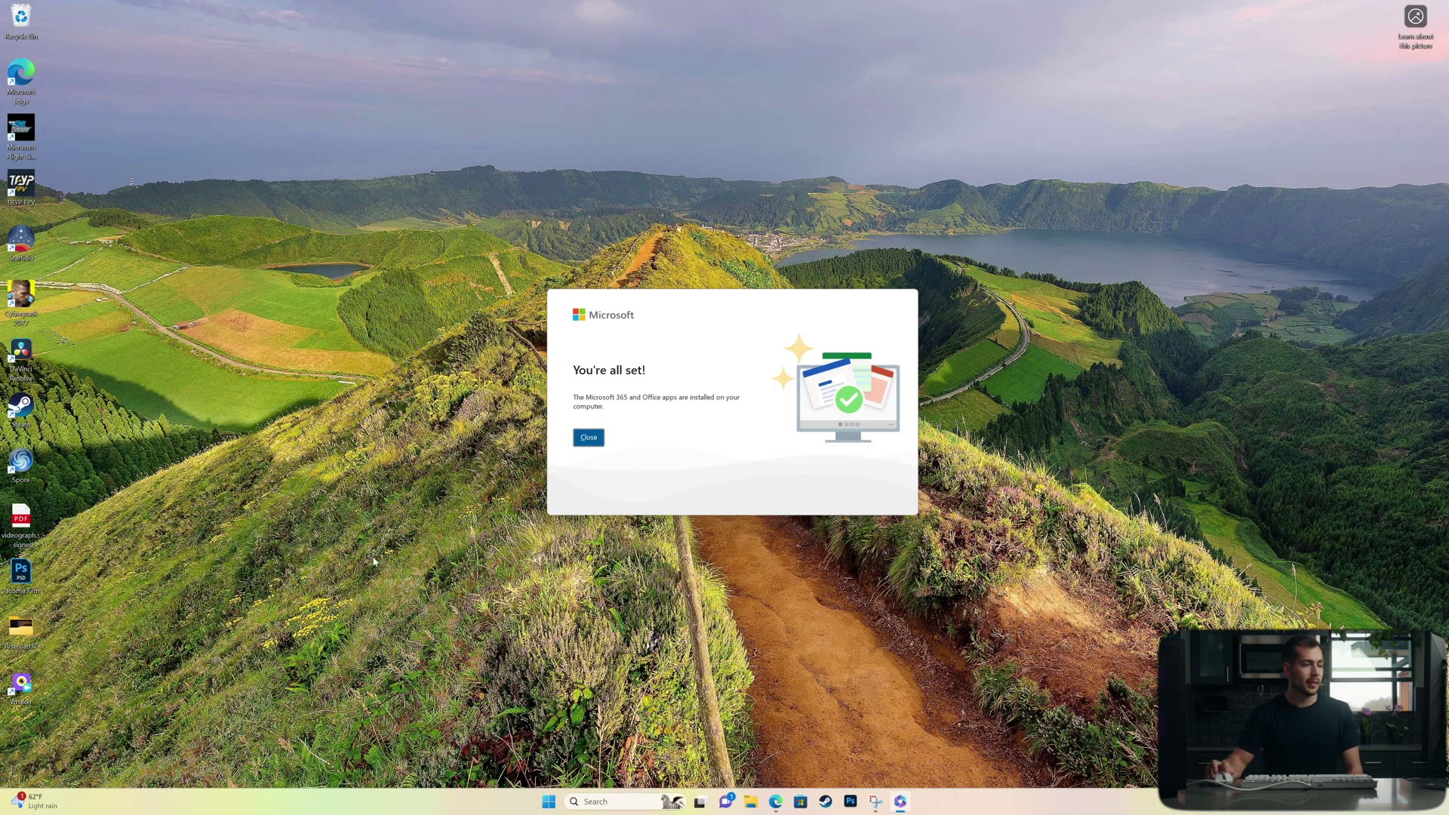
Step: Launch Word and view its Account page showing Office Professional Plus 2016 activated
{"action": "left_click", "coordinate": [581, 439]}
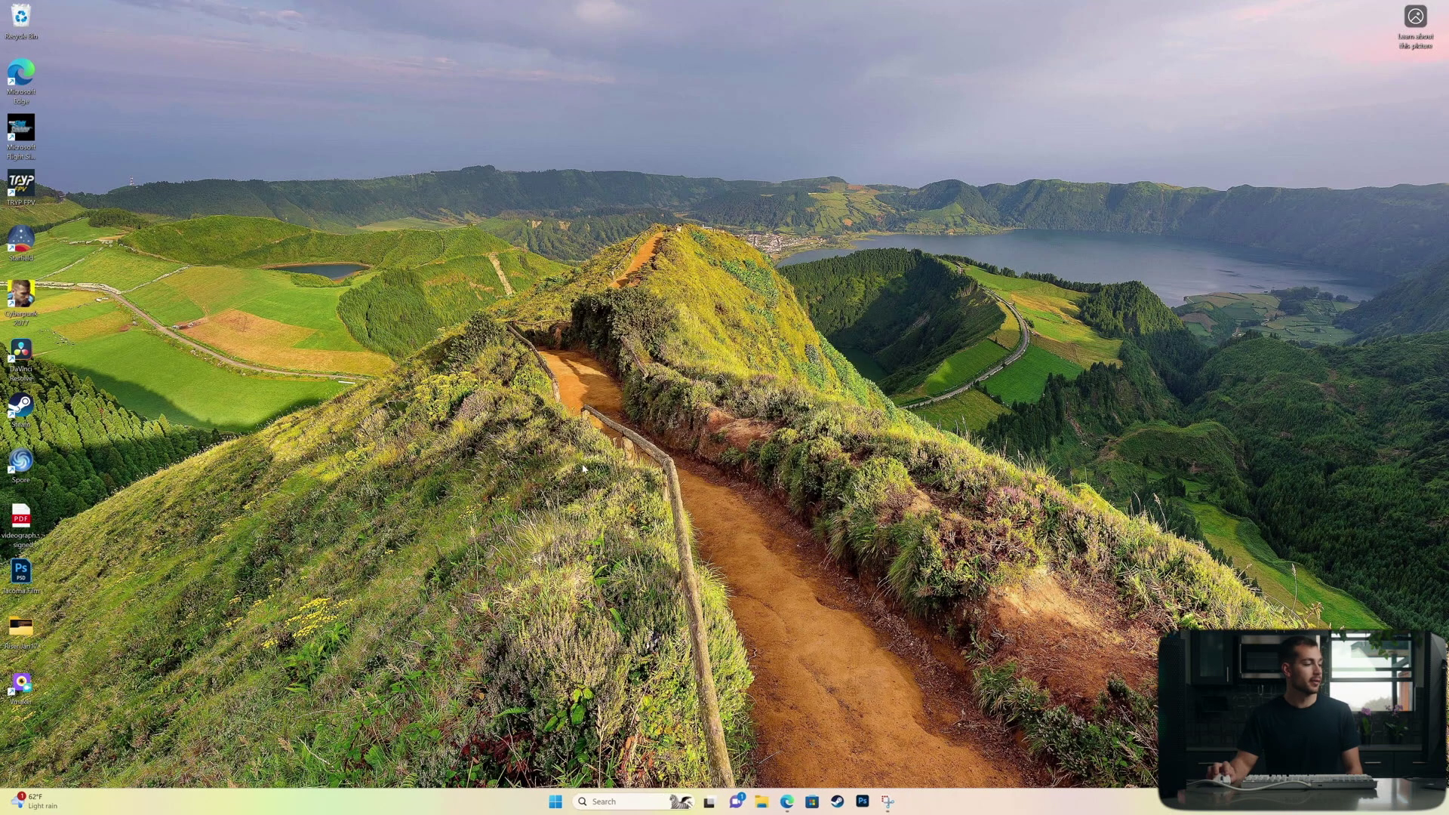
{"action": "key", "text": "super"}
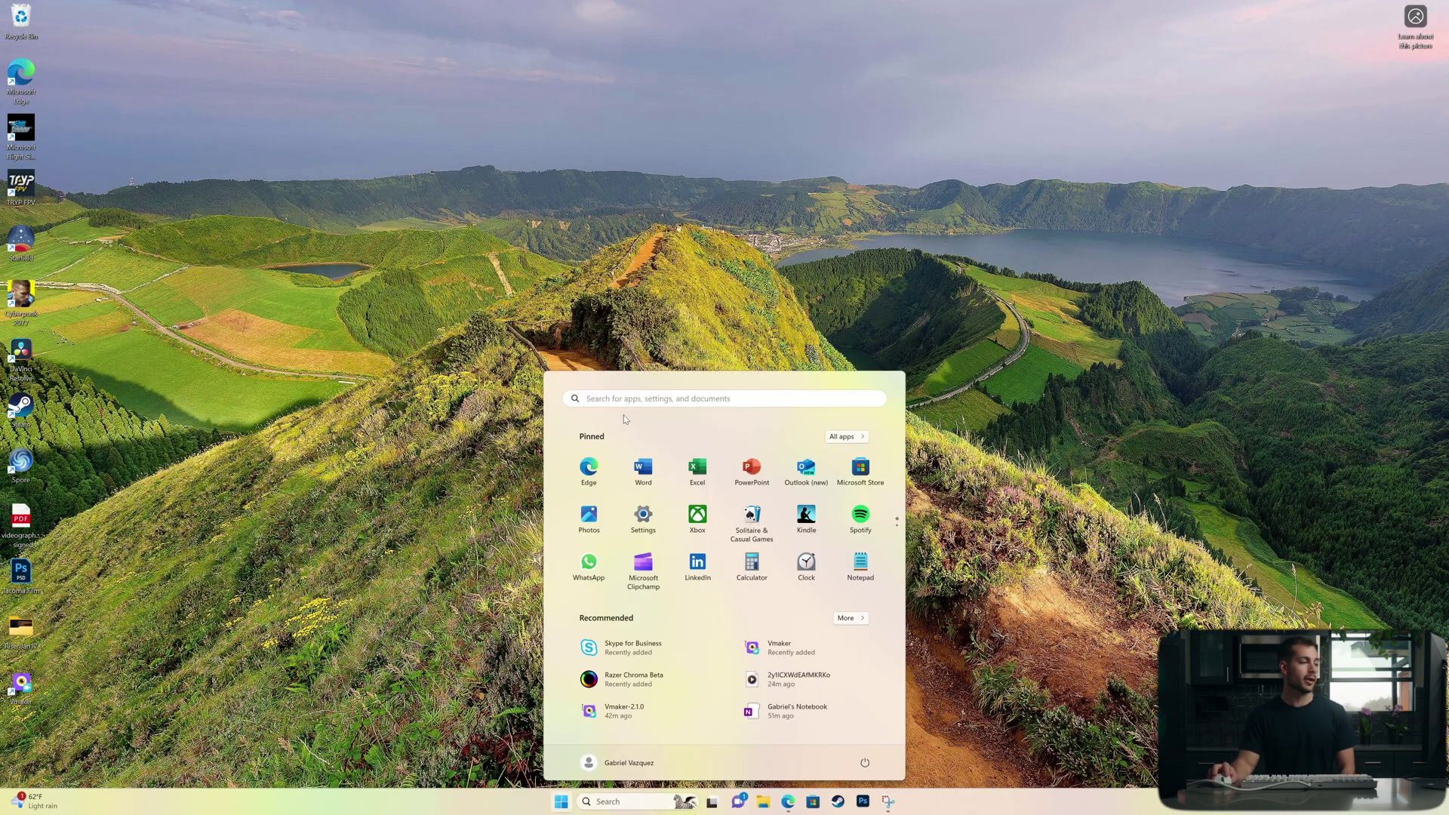
{"action": "left_click", "coordinate": [642, 470]}
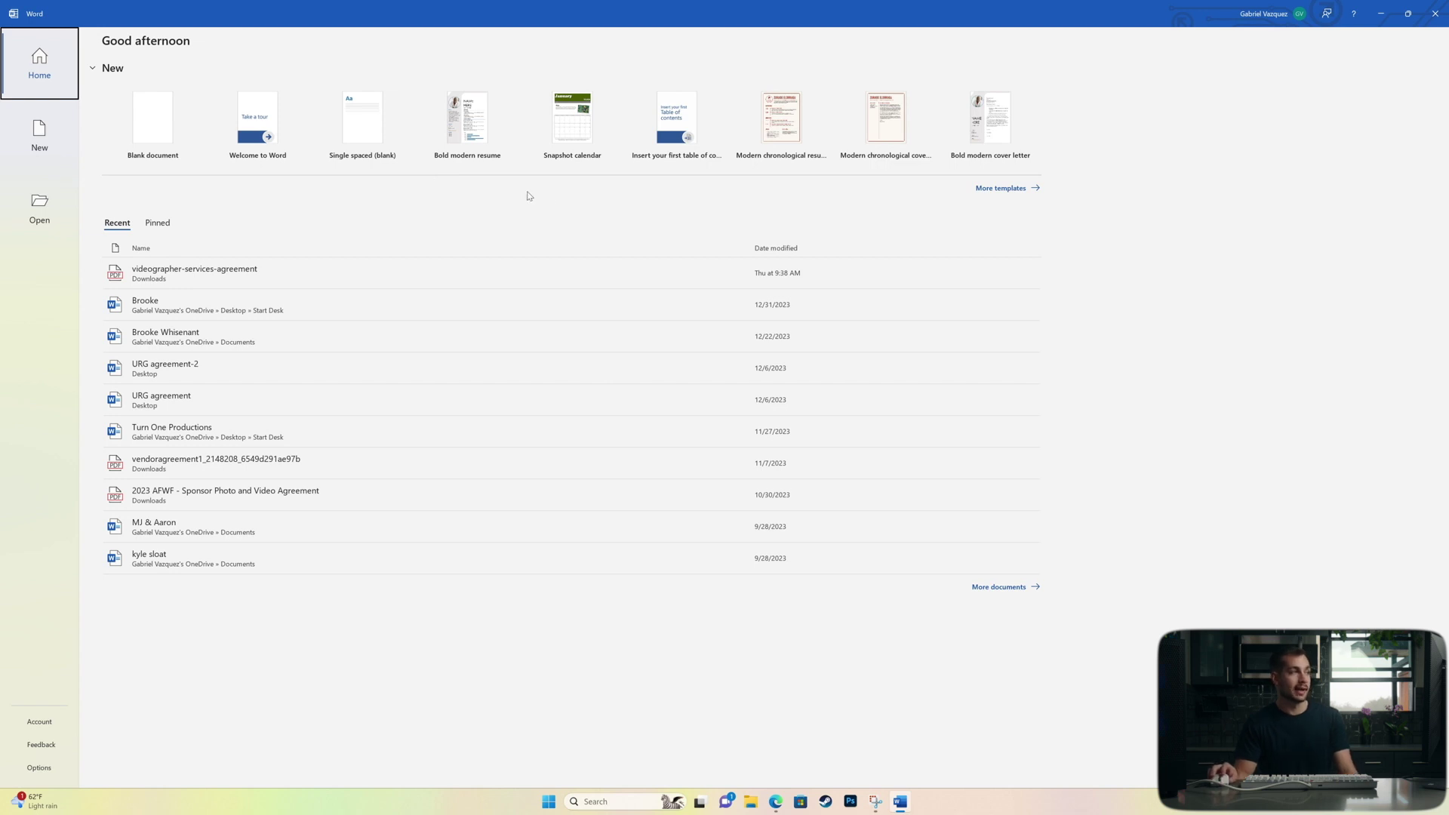
{"action": "left_click", "coordinate": [41, 723]}
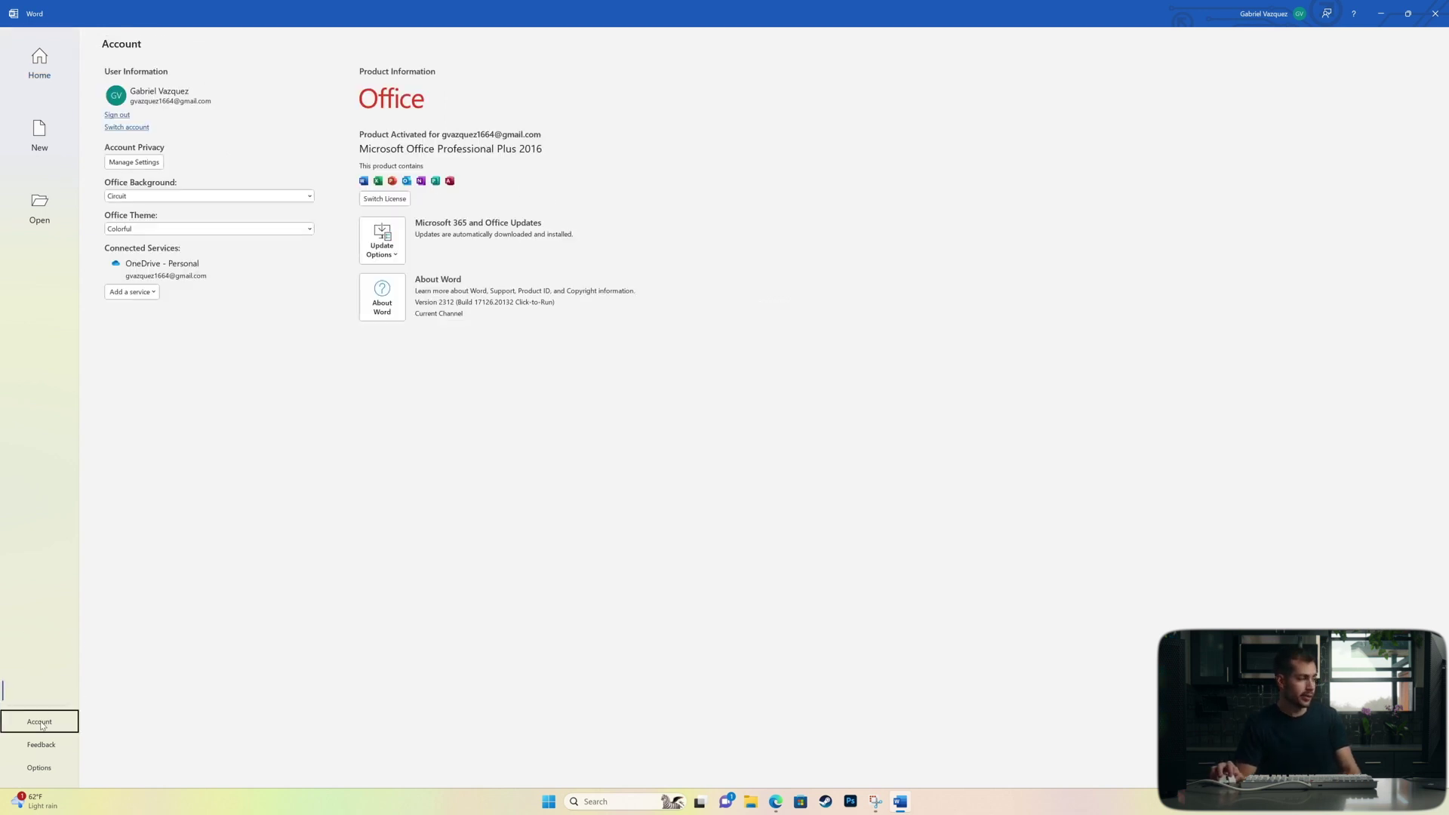